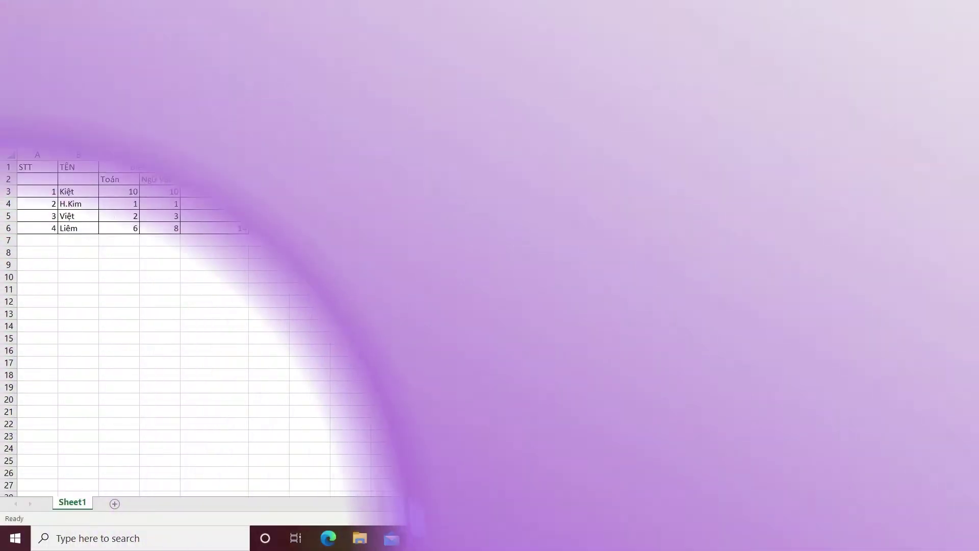
Type a Vietnamese channel greeting announcing the table and quick-sum tutorial, ending with a question to viewers
type("CHA")
type("MỪNG MO")
type(" NGƯỜI ĐÃ")
type("ẾN VƠI")
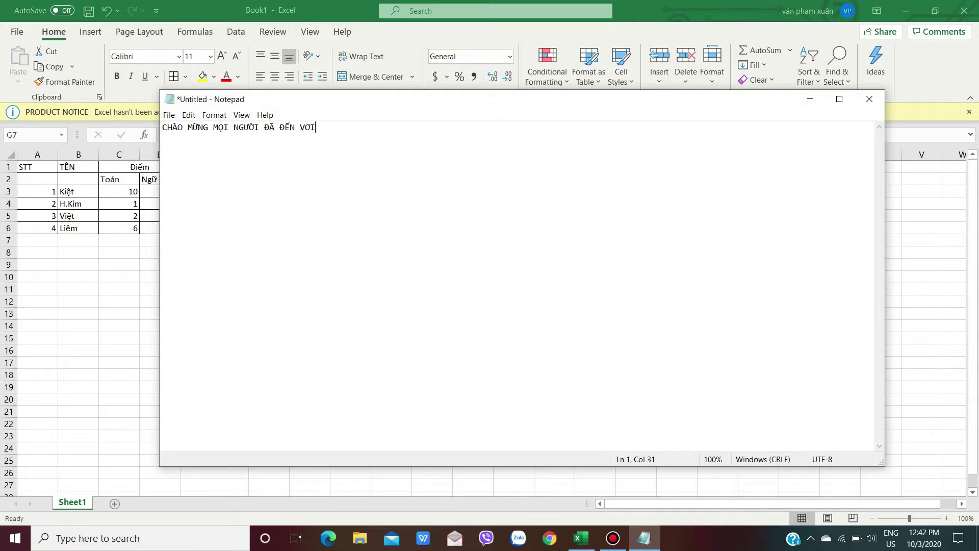
type("HANNEL CỦA MIN")
type("MIN")
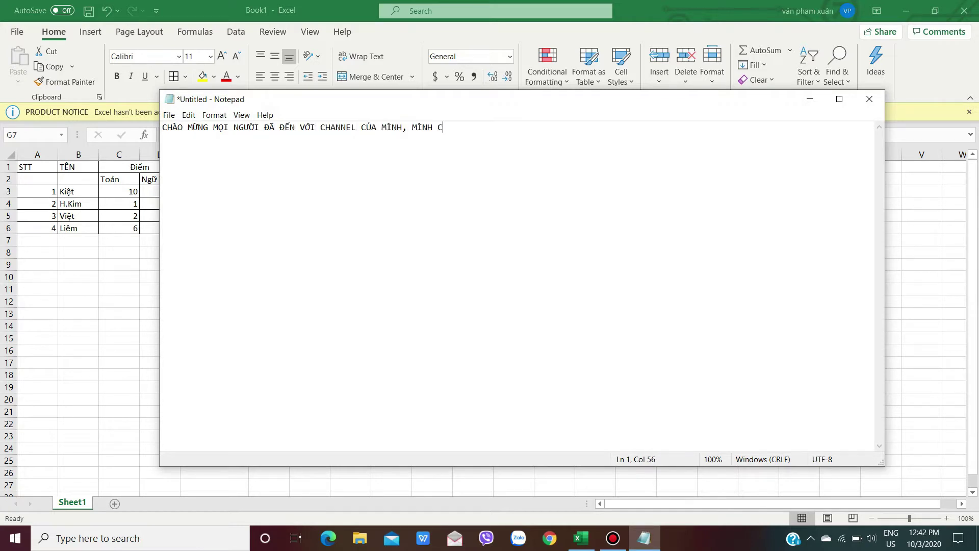
type("LÀMEWDIEPIE")
type("ÂYWSƯ")
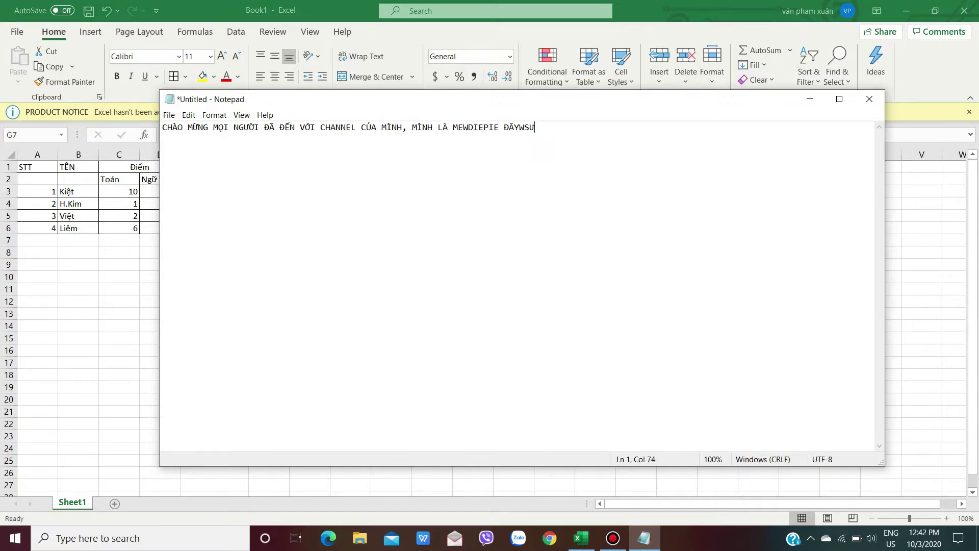
key("BackSpace")
key("BackSpace")
type("!")
type("ÔM NAY")
type("NH SẼ HUONG DẪN ")
type("ÀM THẾNÀO D")
type("AP")
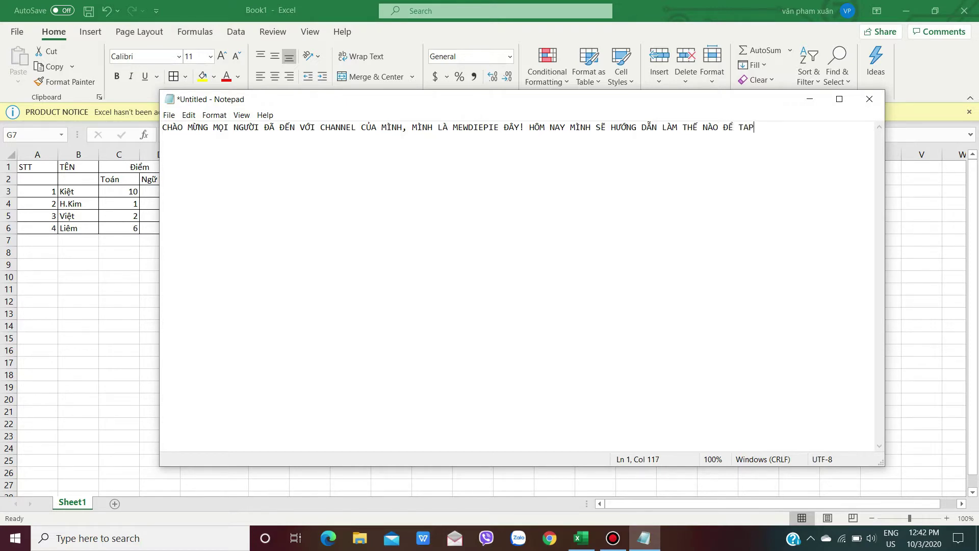
type(" BẢNG")
type("CỘNG TRU")
type("NHANH")
key("BackSpace")
key("BackSpace")
key("BackSpace")
key("BackSpace")
key("BackSpace")
key("BackSpace")
type("TỔNG ")
type("NHANH")
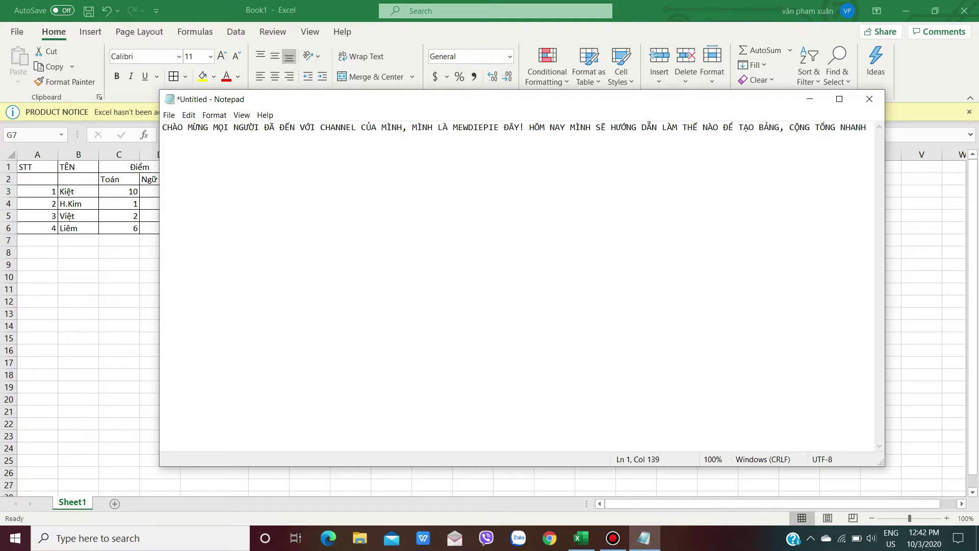
key("BackSpace")
key("BackSpace")
key("BackSpace")
type("Mo")
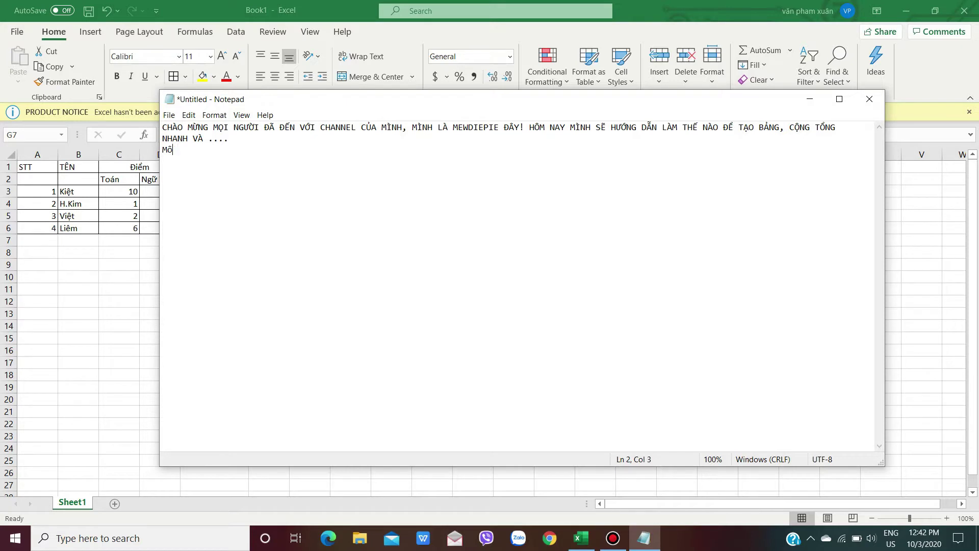
type("ọi nguời")
type(" muôn")
type("làm ntn")
type("không nào?")
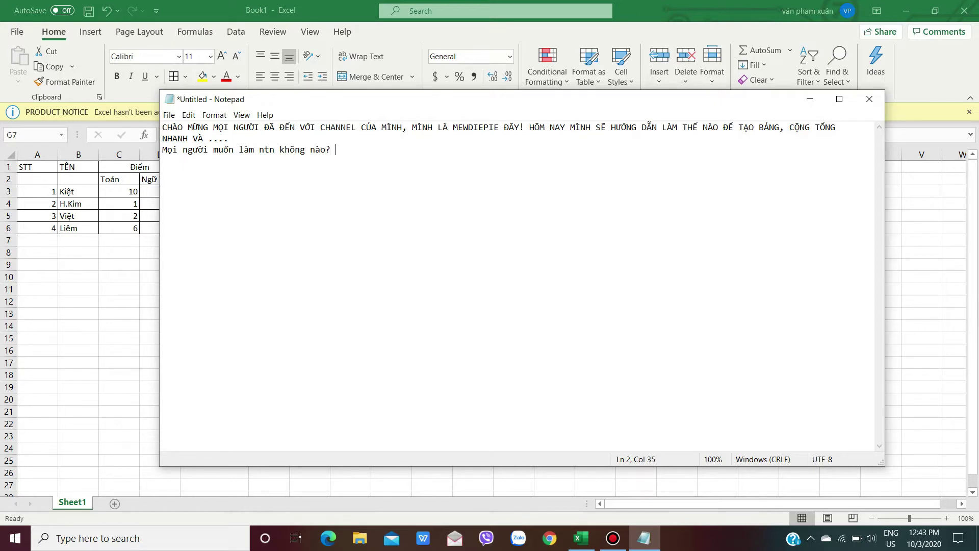
type(" CÓ LÀM Đ")
type("ƯỢC KH")
type("ÔNG???????????")
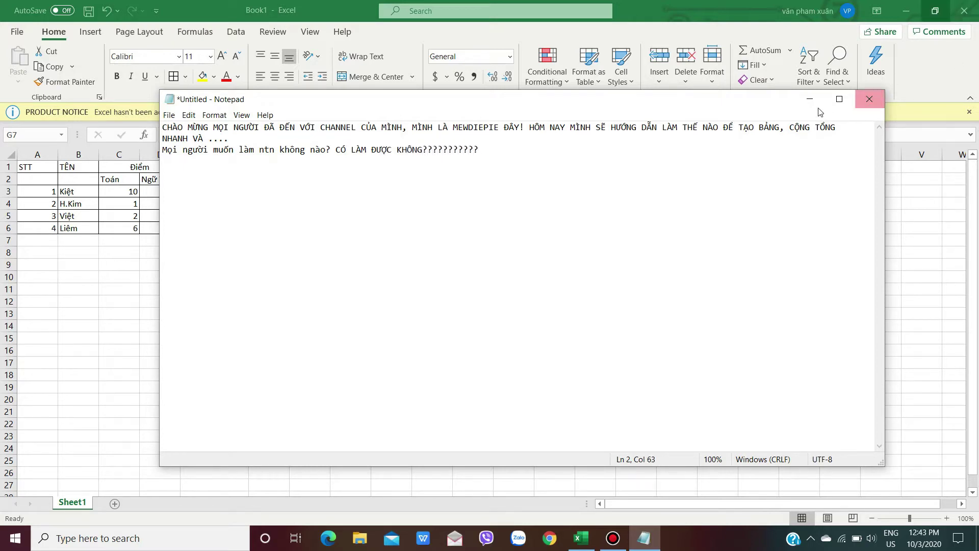
left_click(809, 99)
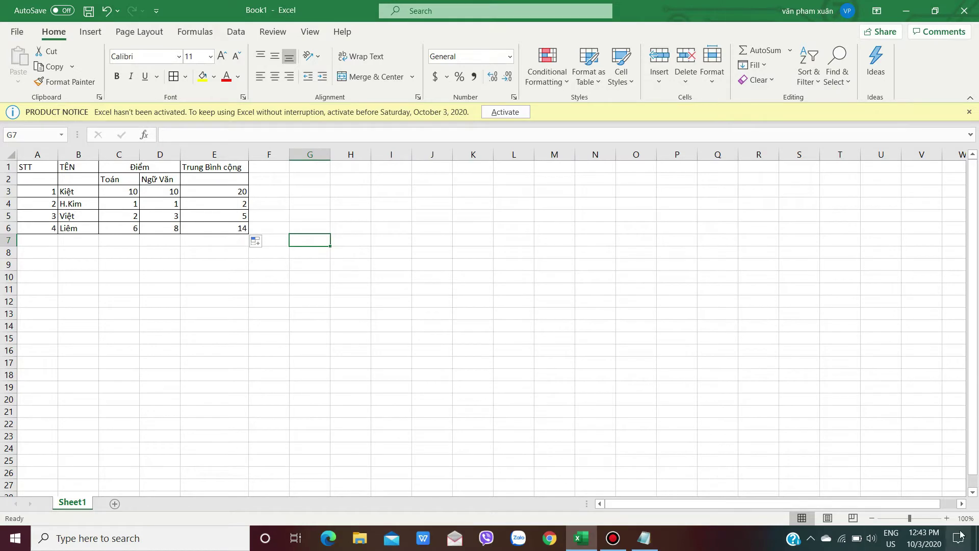
left_click(947, 518)
left_click(947, 518)
left_click(946, 518)
left_click(946, 518)
left_click(946, 518)
left_click(947, 518)
left_click(946, 519)
left_click(947, 518)
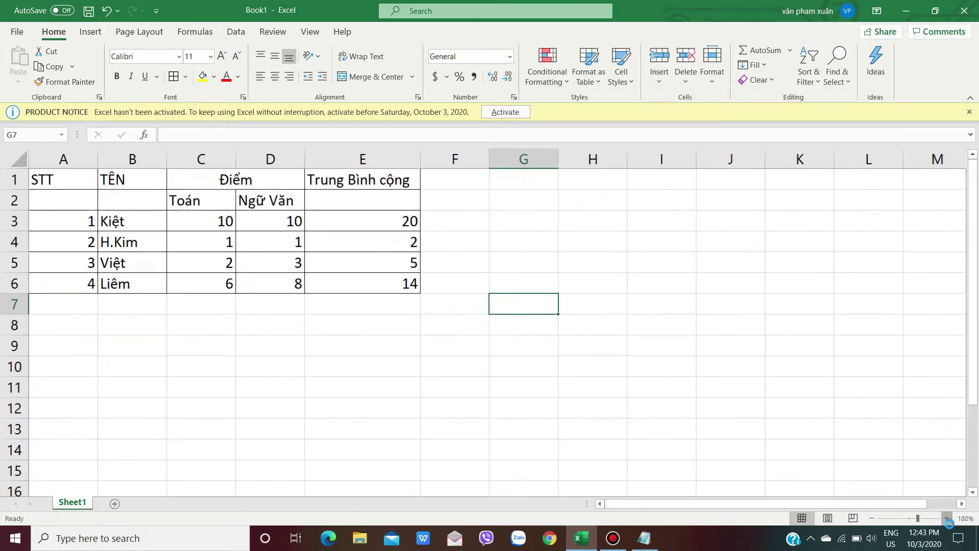
left_click(947, 518)
left_click(947, 518)
left_click(946, 518)
left_click_drag(82, 186, 487, 319)
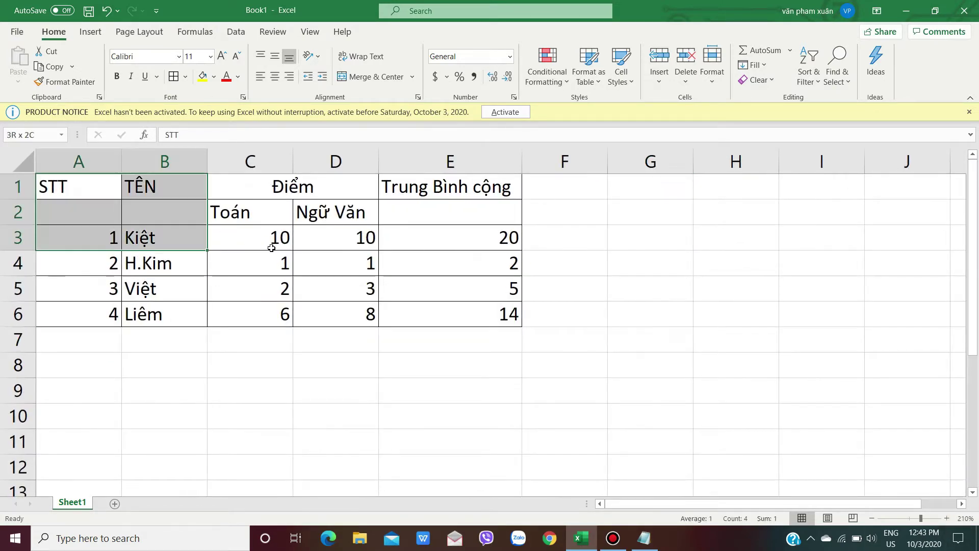
left_click(556, 319)
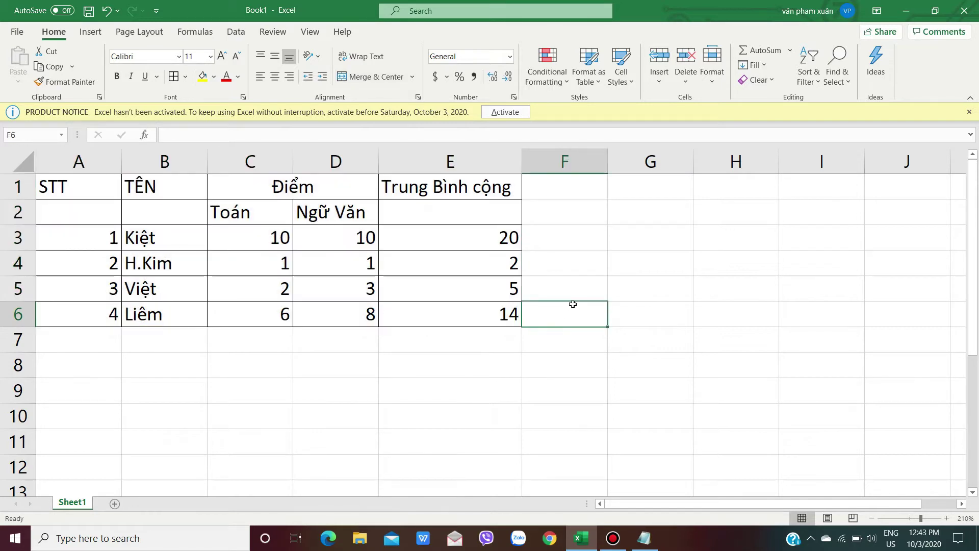
left_click(873, 518)
left_click(873, 518)
left_click(873, 518)
left_click(873, 519)
left_click(873, 518)
left_click(873, 518)
left_click(873, 518)
left_click(873, 519)
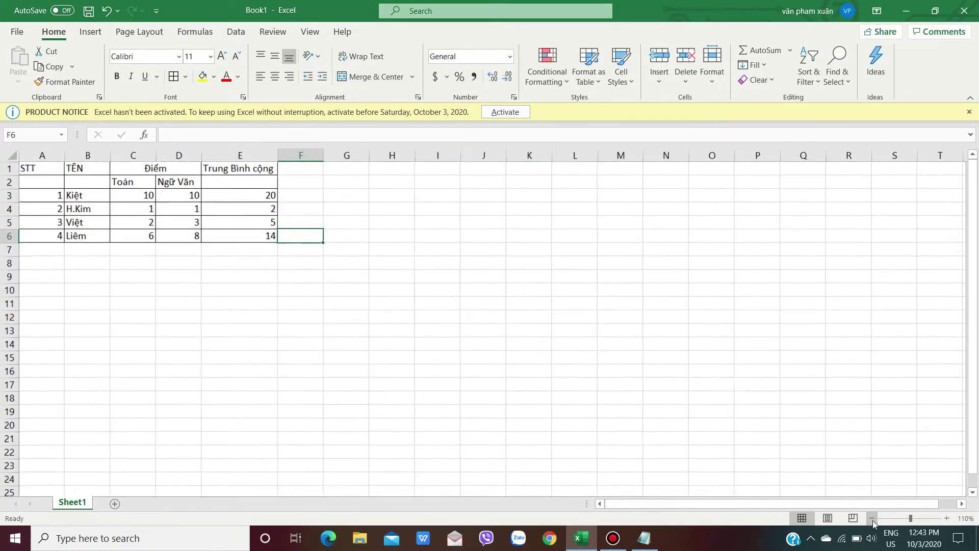
left_click(873, 518)
left_click(644, 538)
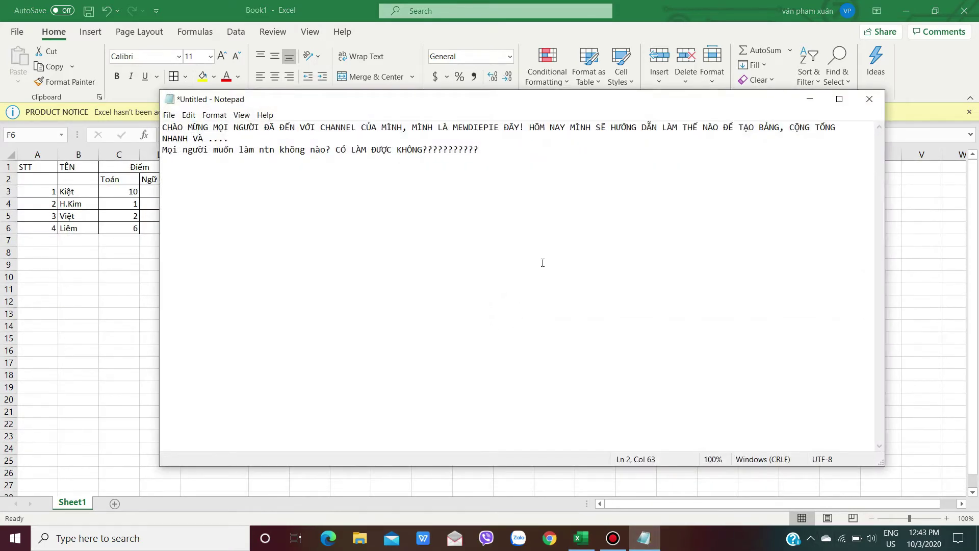
Add the joking 'don't throw stones' disclaimer and begin the heading '1. LÀM THẾ NÀO ĐỂ TẠO BẢNG?'
type("ẤY LÀ ")
type("GIẢ SU")
type("Ử THÔI, LÊ")
type("N LỚP")
type("ÁC BẠN NÀY ĐỪNG NE")
type("ÉM DA")
type("HOAC")
type("HƯI")
type("I NHÉ")
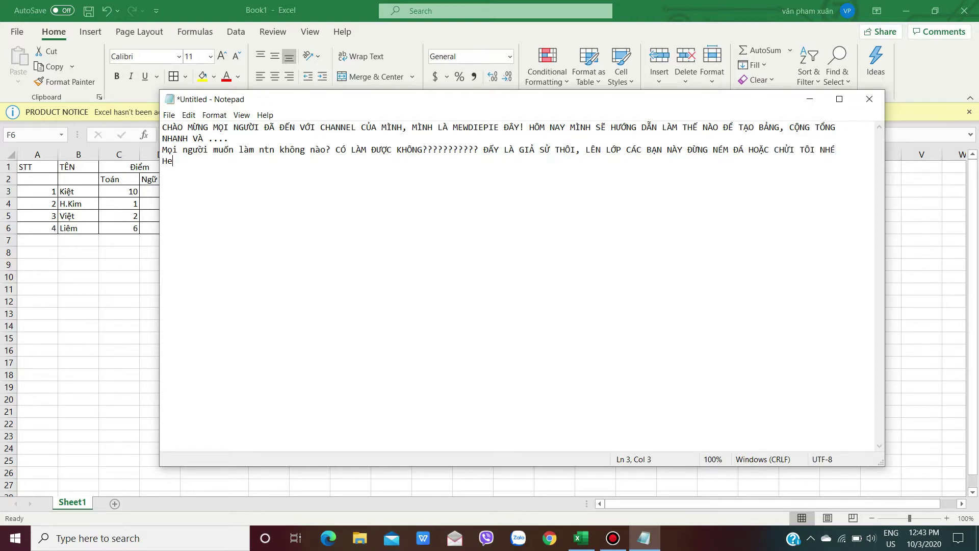
type("hế")
type("Bắt đầuv")
type(" và")
type("hiê")
type("vu")
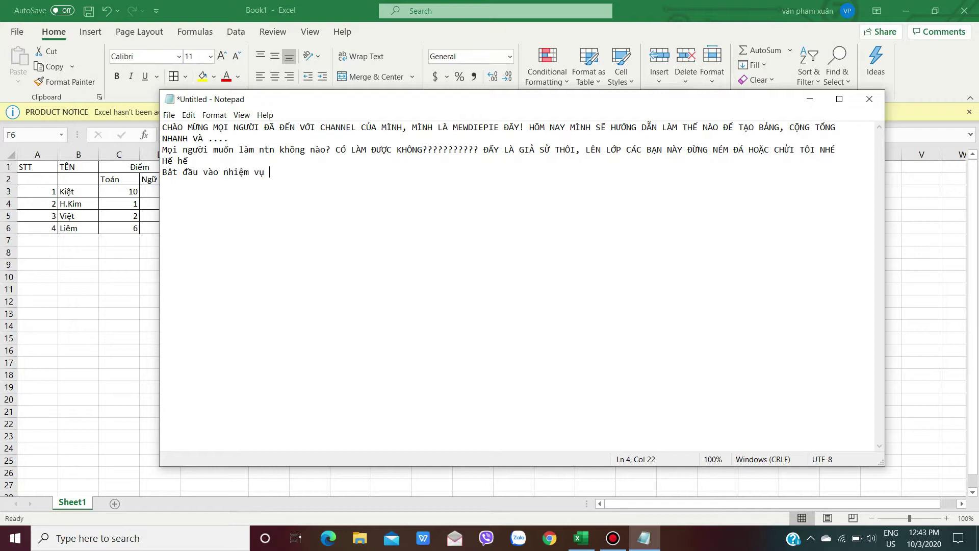
type("chi")
type("nào")
type("1")
type("LÀM THE")
type("NÀO")
type("TAO")
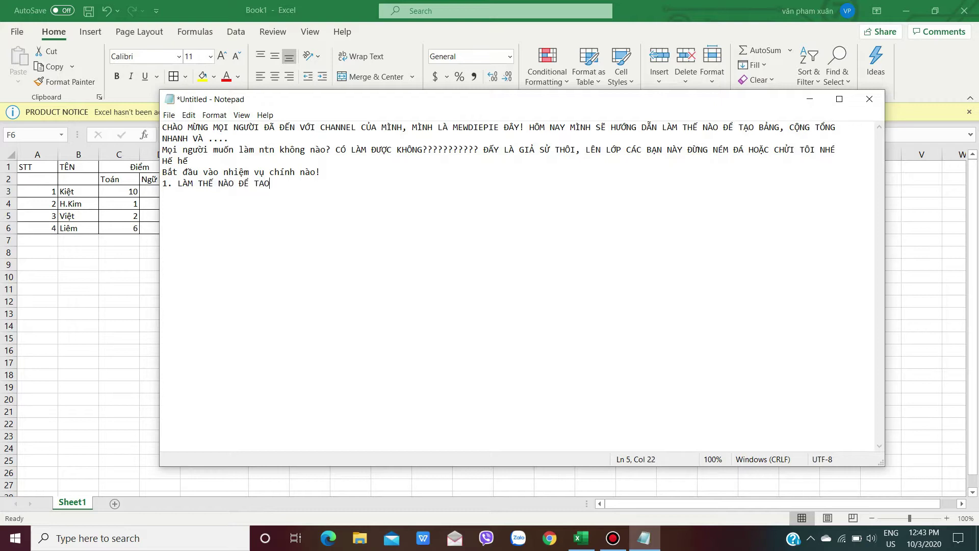
type("BẢN")
type("C1")
type("hãy ")
type("vẽ")
type("ọa độ")
type("ần tạo bảng")
type(" VD:")
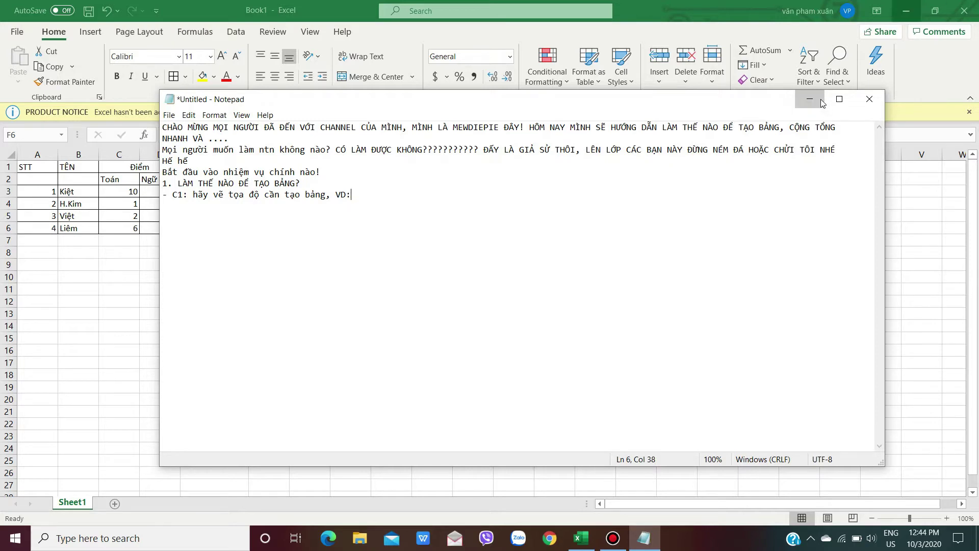
Select the empty block G1:K5 beside the score table, then note step C2 about finding borders
left_click(809, 99)
left_click(356, 214)
mouse_move(356, 212)
left_mouse_down()
mouse_move(603, 300)
mouse_move(479, 264)
left_mouse_up()
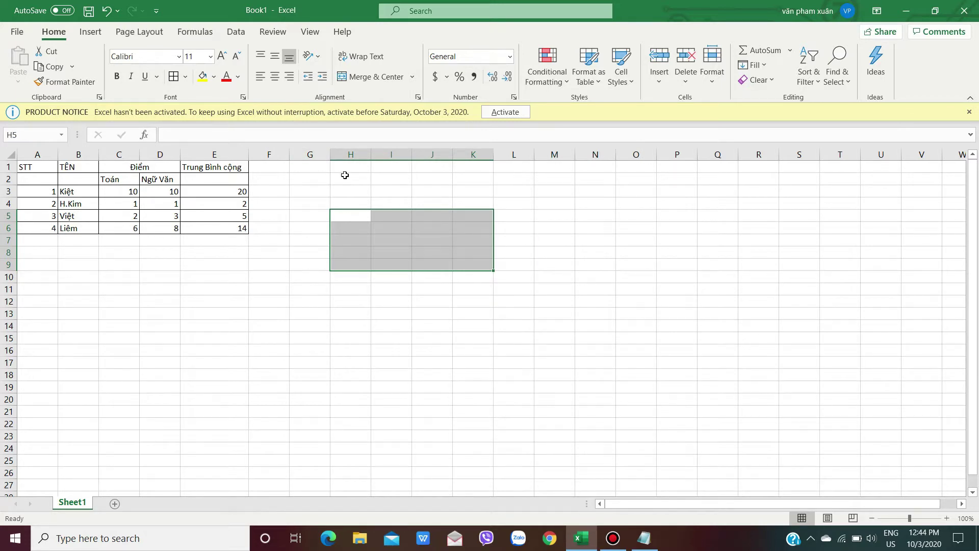
mouse_move(312, 164)
left_mouse_down()
mouse_move(422, 211)
mouse_move(436, 205)
mouse_move(466, 216)
left_mouse_up()
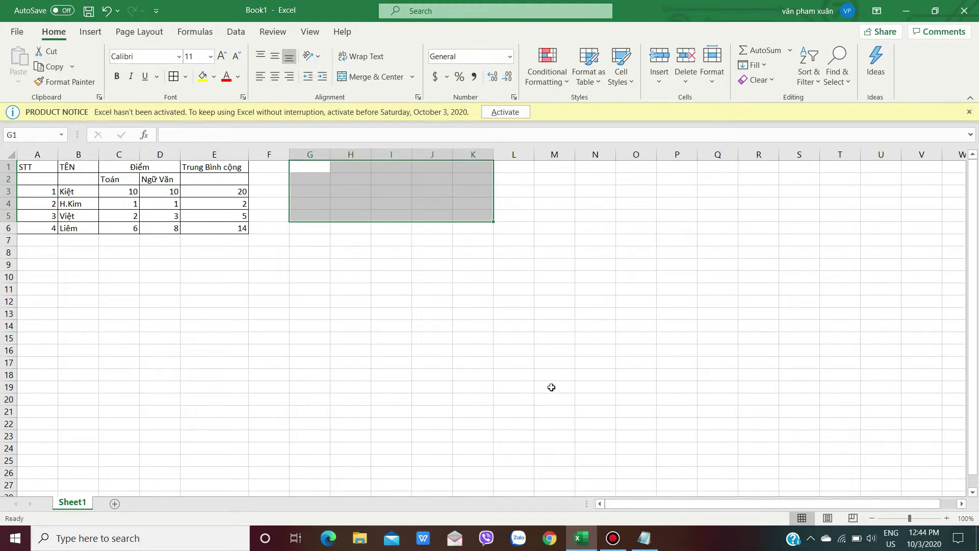
left_click(644, 538)
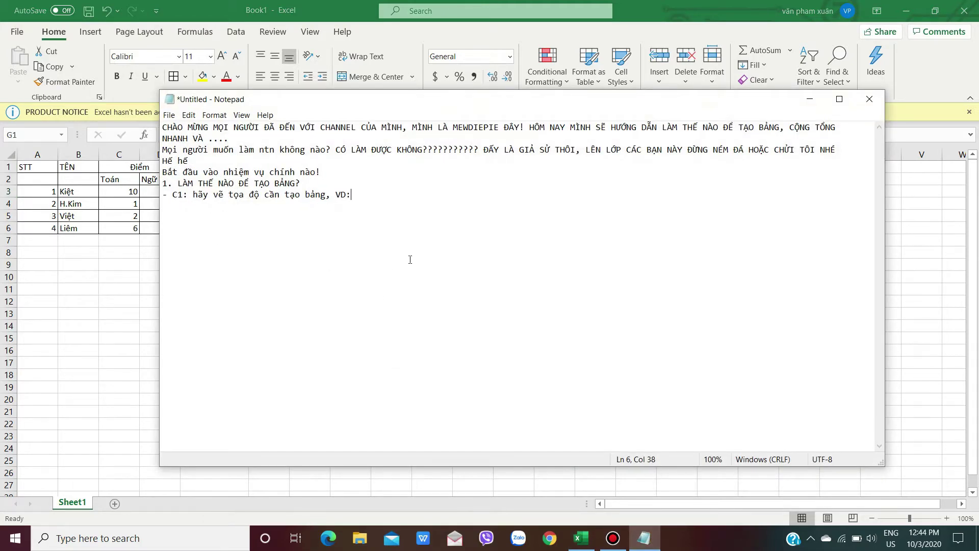
type("-C")
type("2: s")
type("au")
type(" ddos ")
type("phần fo")
type("nts,")
type(" hãy tìm ")
type("borders!")
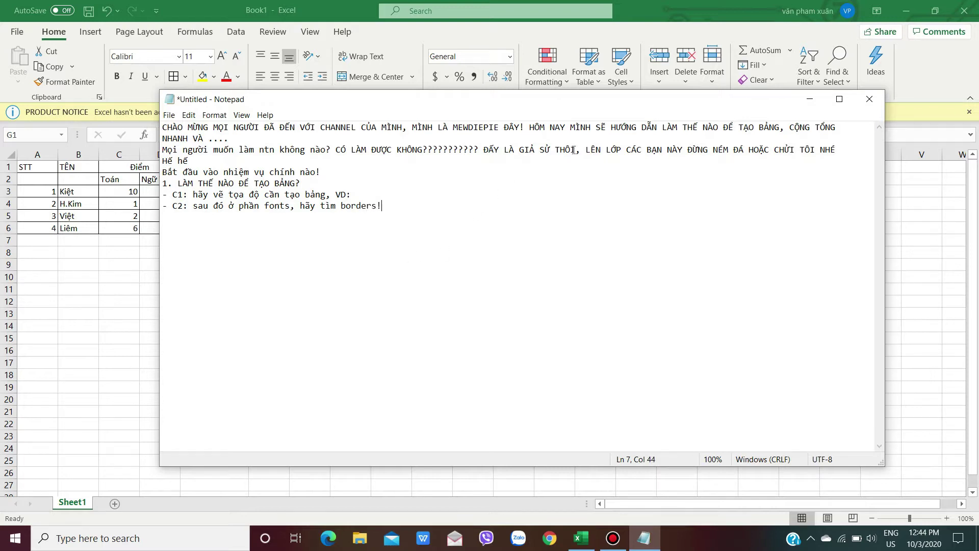
Minimize Notepad so the Excel score sheet is in front again
left_click(809, 99)
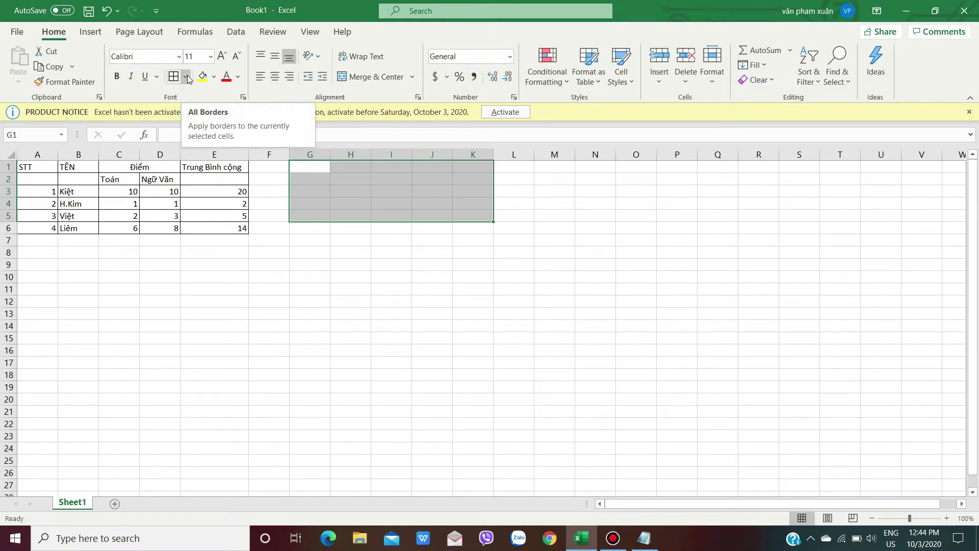
left_click(185, 76)
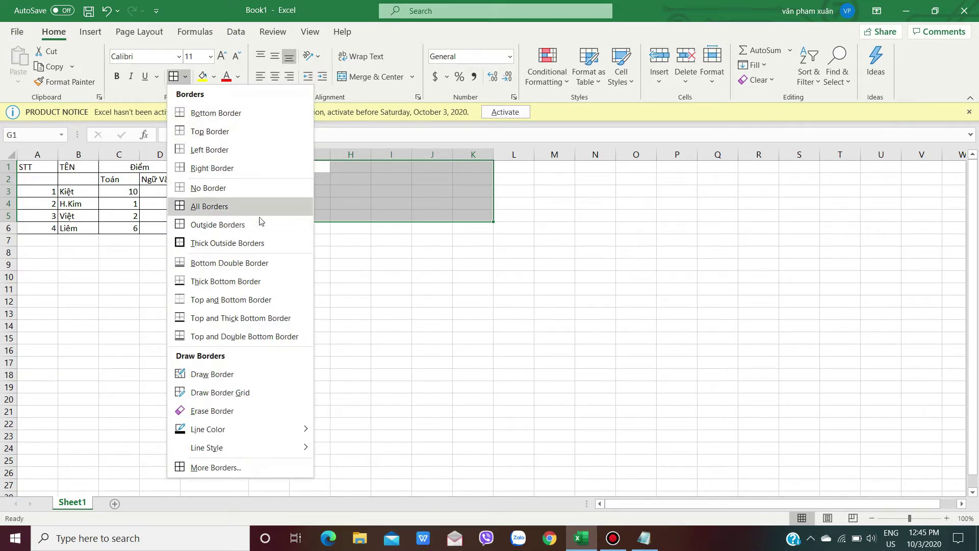
left_click(644, 537)
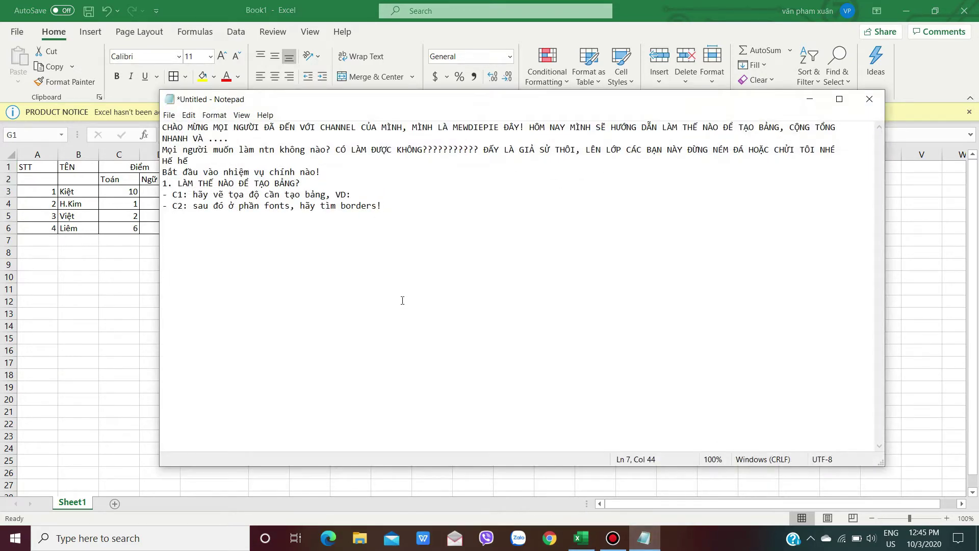
type("Sau d")
Write step C3: choosing All Borders creates the table, then invite readers to try it
key("BackSpace")
key("BackSpace")
key("BackSpace")
key("BackSpace")
type("C3: sau")
type(" đấy thì ")
type("vào phần all borders")
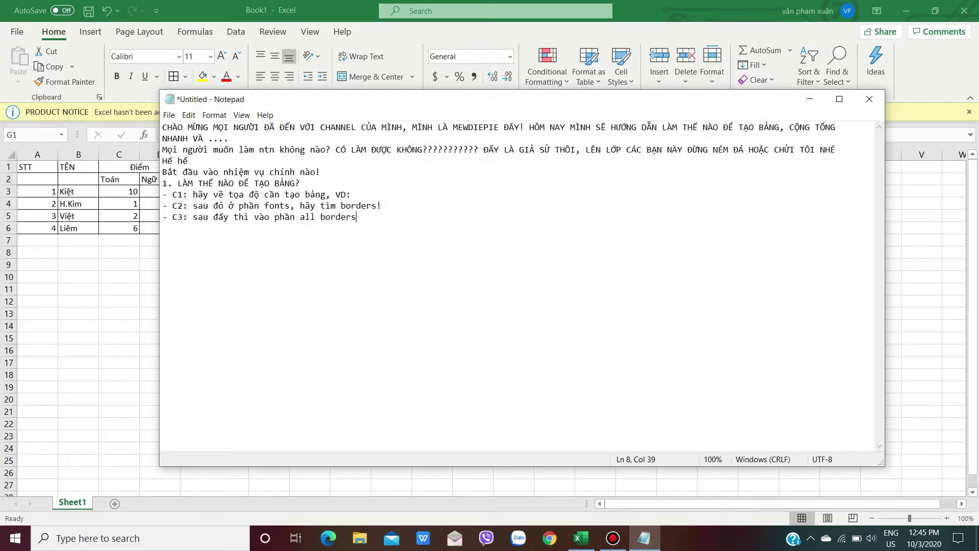
type(", thế làtạo được bảng")
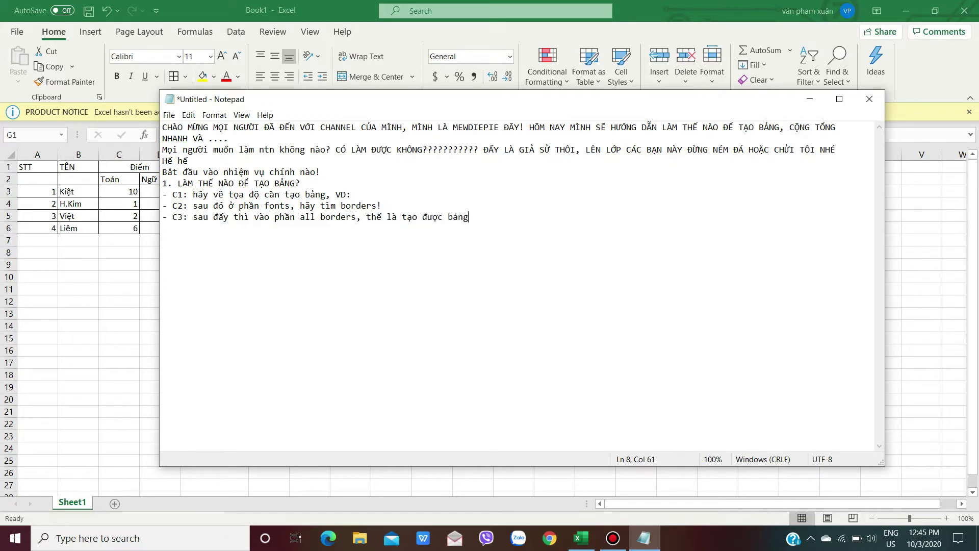
type(" Để to")
type("thử xem nào!")
Apply All Borders to G1:K5, then start the note 'Đấy thấy chưa?' in Notepad
left_click(810, 99)
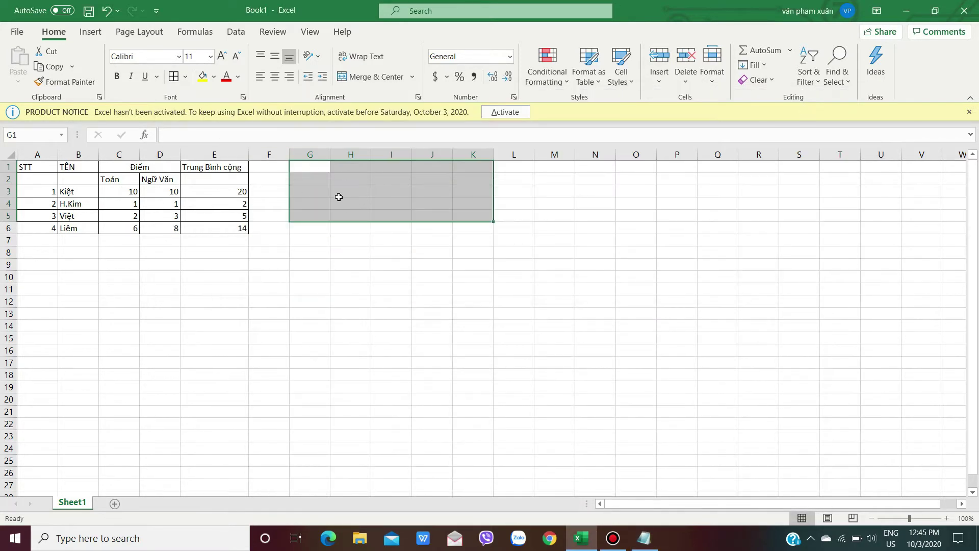
left_click(186, 77)
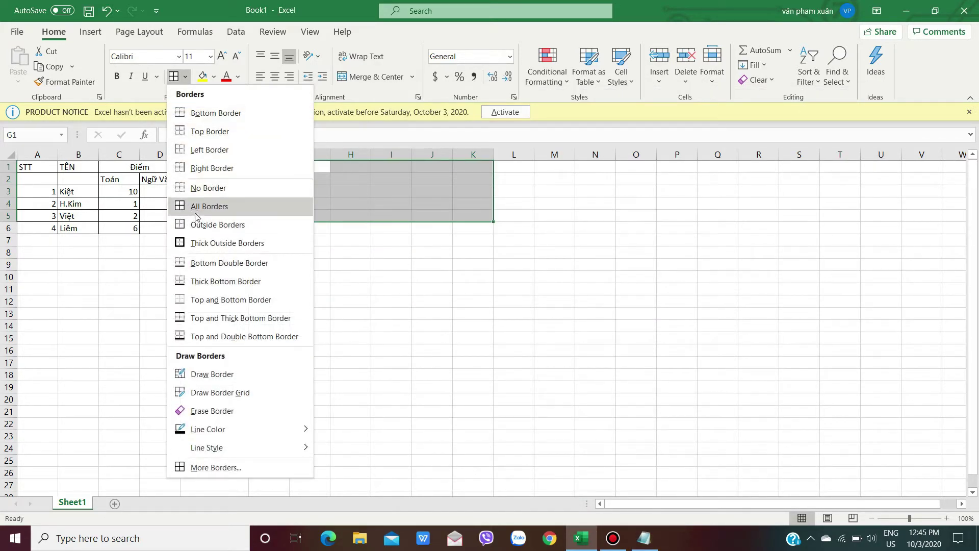
left_click(214, 206)
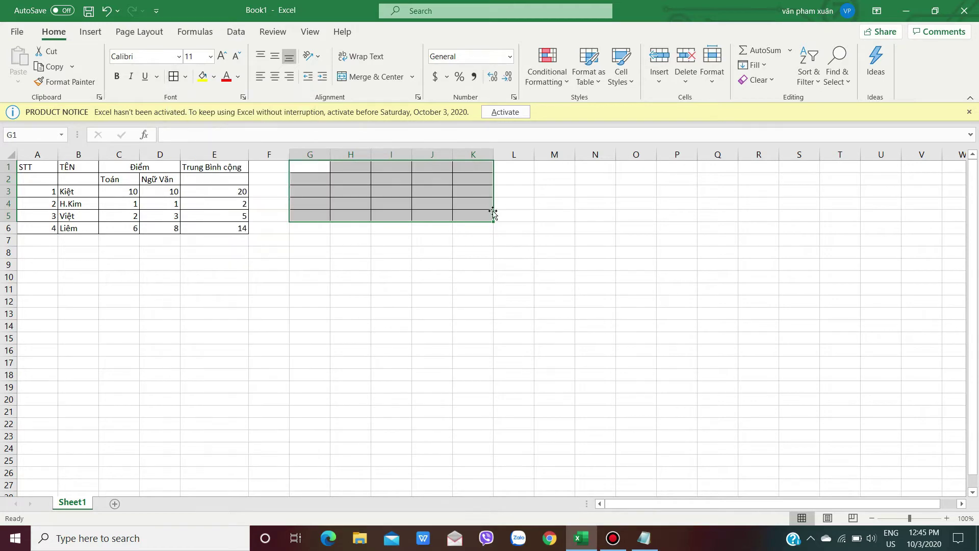
left_click(511, 216)
left_click(644, 538)
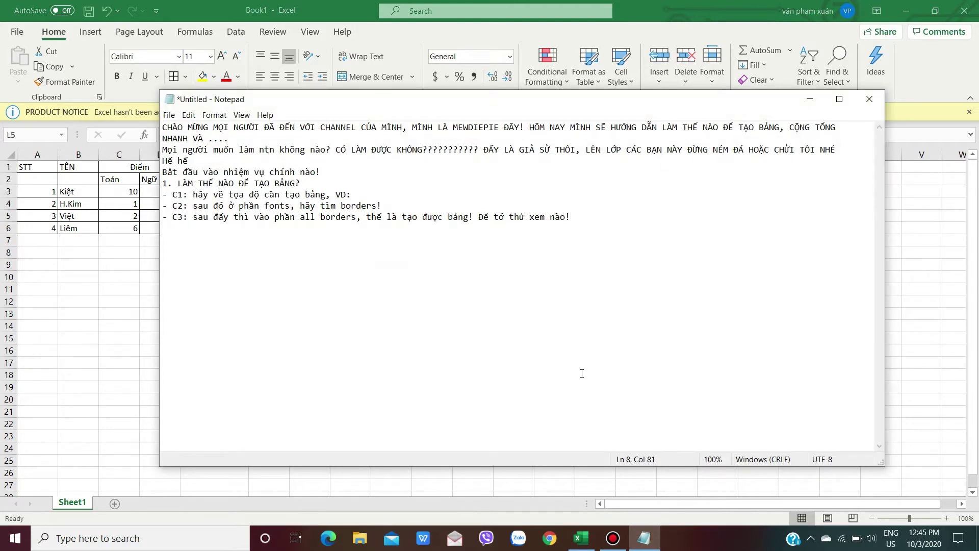
type("Đấy thấy chưa? Đ")
Finish the line 'Thằng nào làm không được thì' and start a new line
key("BackSpace")
type("Thằng nào làm không được thì .........")
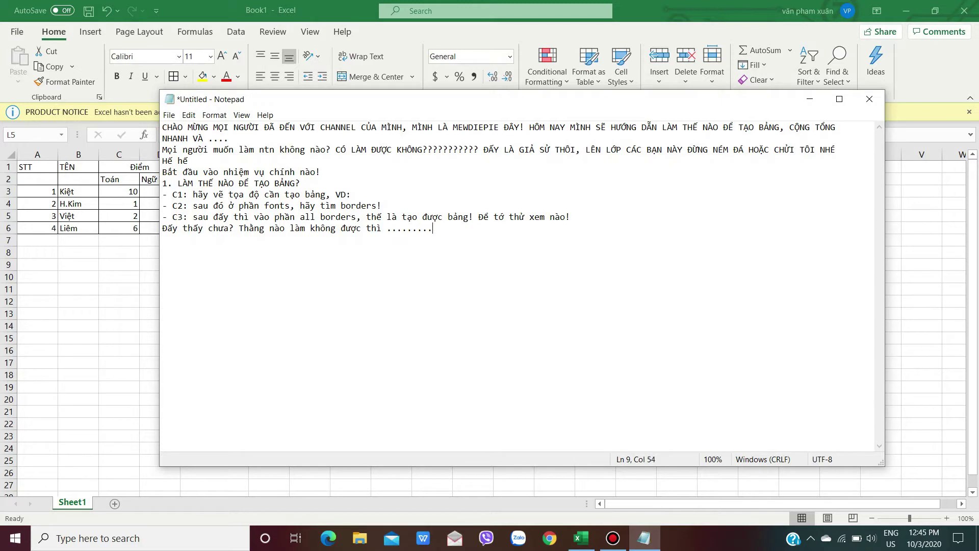
key("Return")
Write the part 2 intro on summing long number series with =SUM(), ending 'Để tớ chỉ cho nào!'
type("Thôi, ")
type("tiếp tục nào!")
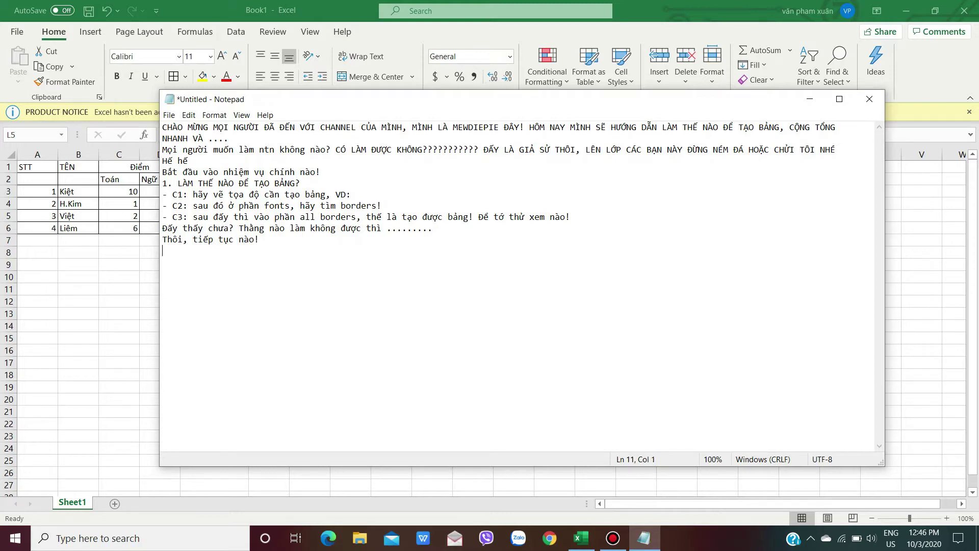
type(". Làm thế nào đe")
type("tính toàn nhanh khi")
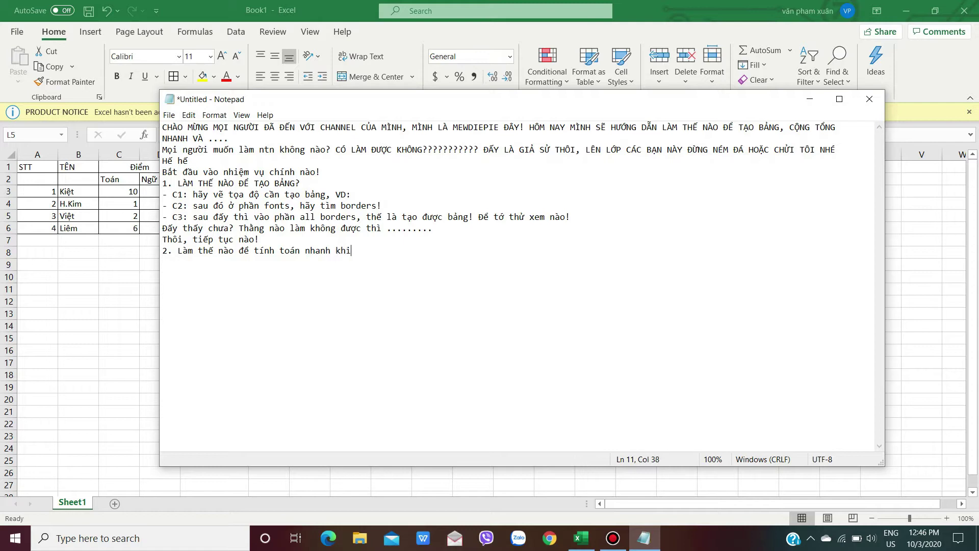
type("dãy số ")
type("cộng ")
type("quá dài")
type("???????????")
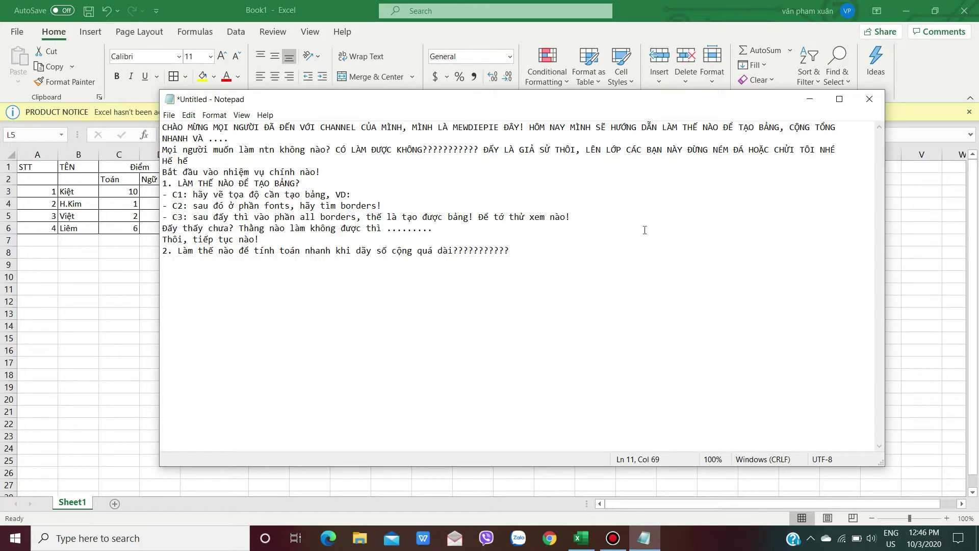
type("Chắc hẳn mọi nguời trong lớp tôi chưa biết lênh +")
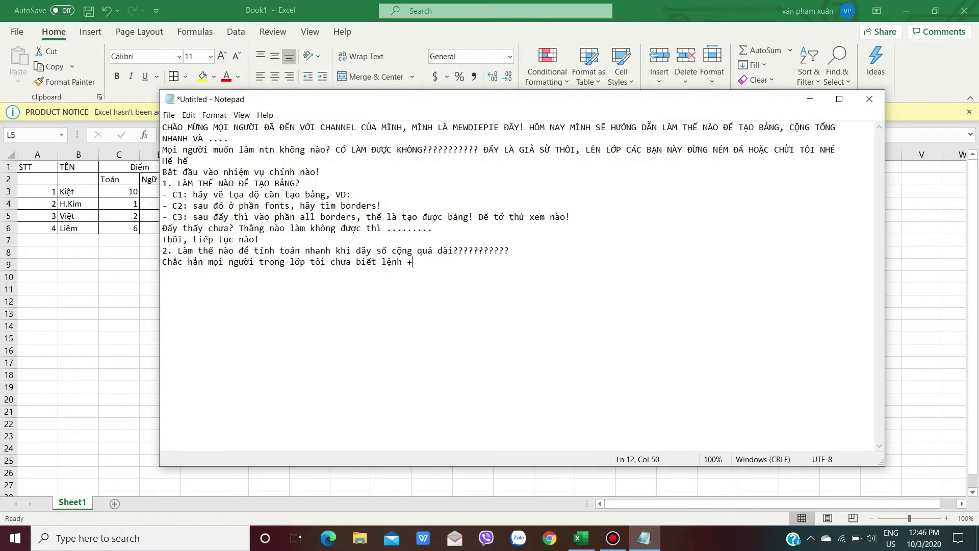
key("BackSpace")
type("=SUM(")
type(") nhi?")
key("Return")
type("Đê")
type("ớ chỉ cho nào!")
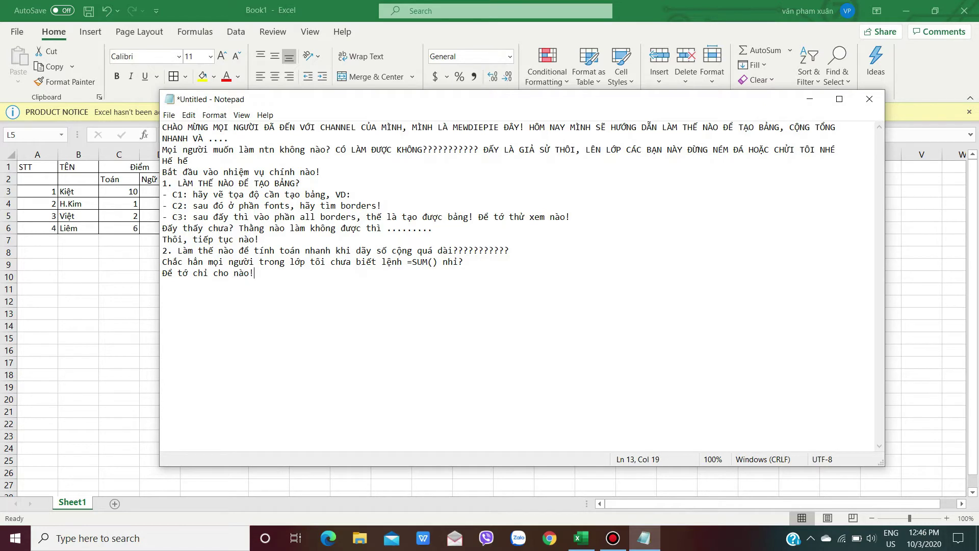
Enter 123, 3543 and 345353 into G12, H12 and I12
left_click(809, 99)
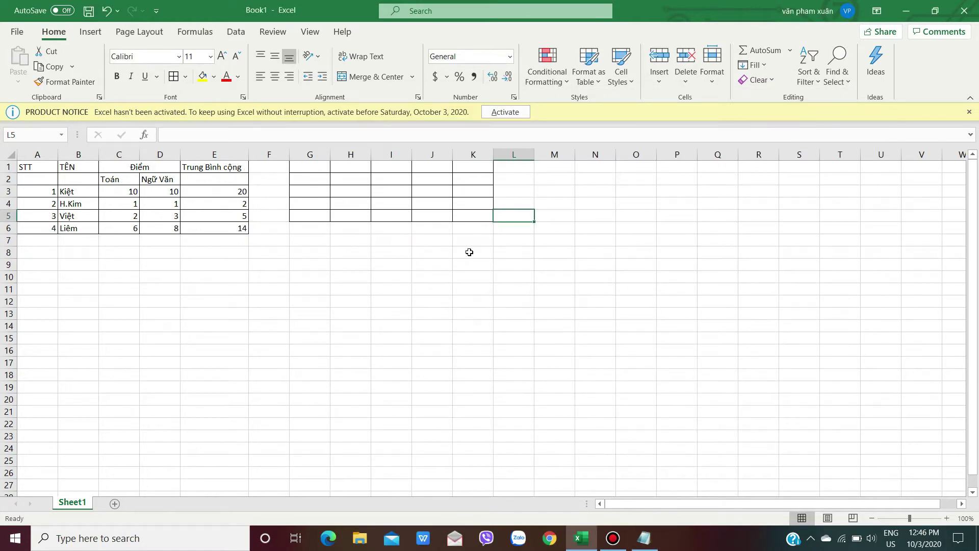
left_click_drag(294, 307, 596, 311)
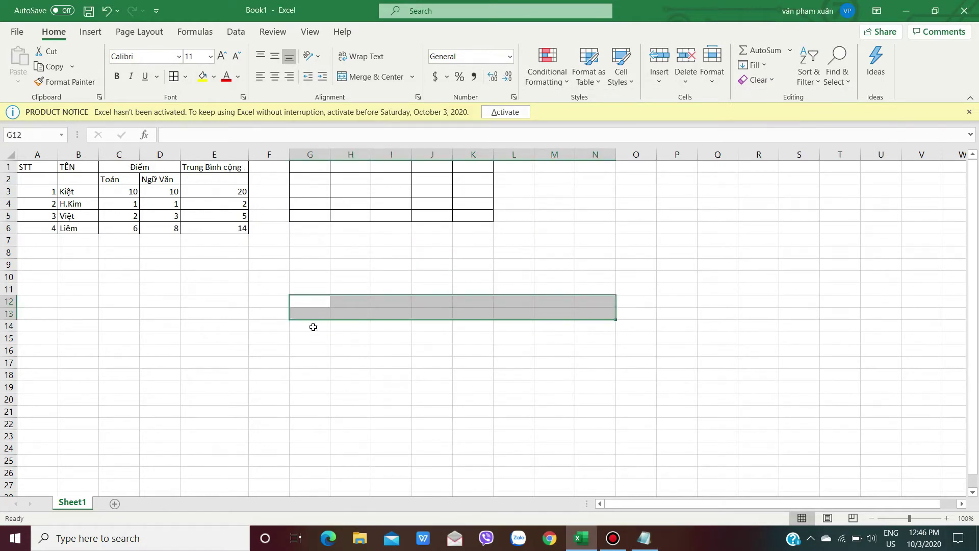
left_click(306, 302)
type("123")
key("Tab")
type("3543")
left_click(385, 306)
type("345353")
left_click(426, 303)
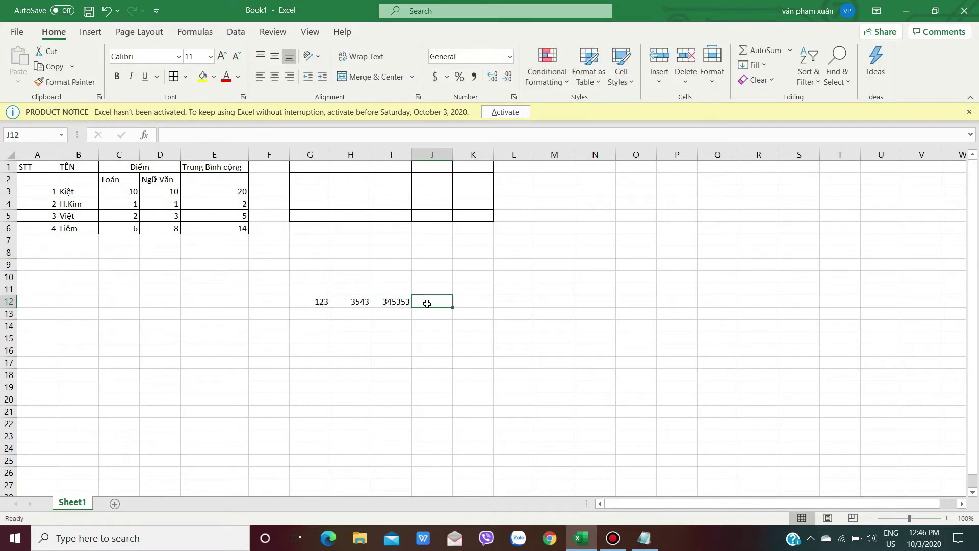
Enter 676, 8978, 89789 and 9677 into J12 through M12
type("676")
key("Tab")
type("8978")
left_click(528, 303)
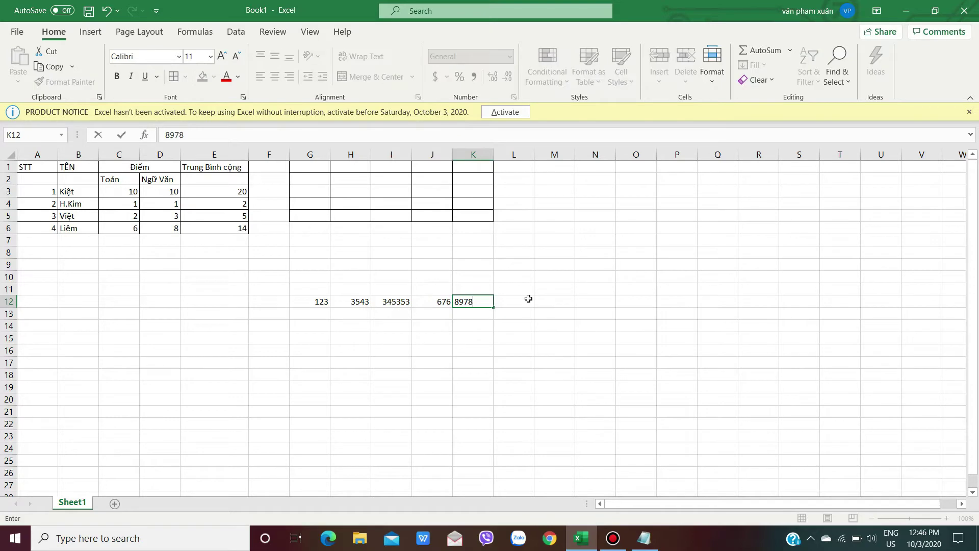
type("89789")
left_click(555, 304)
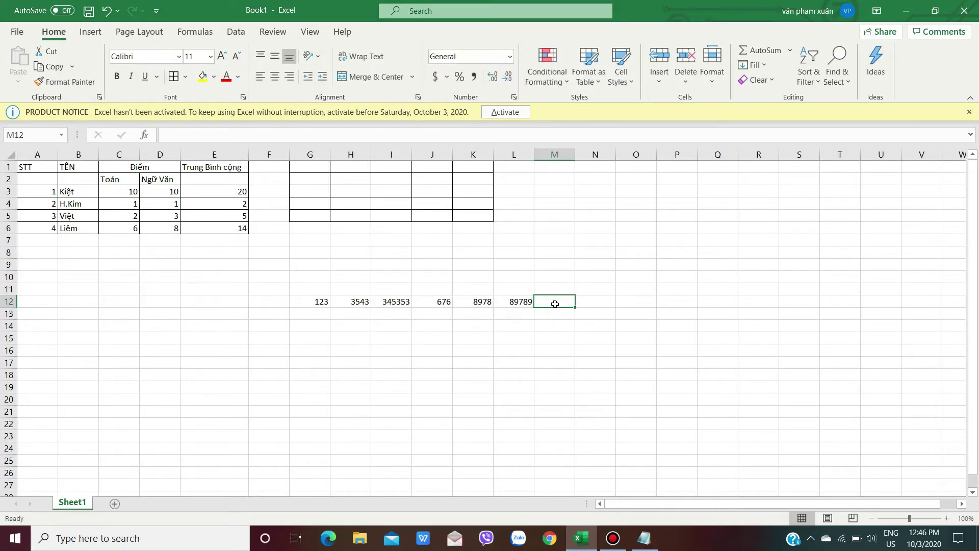
type("9677")
left_click(584, 303)
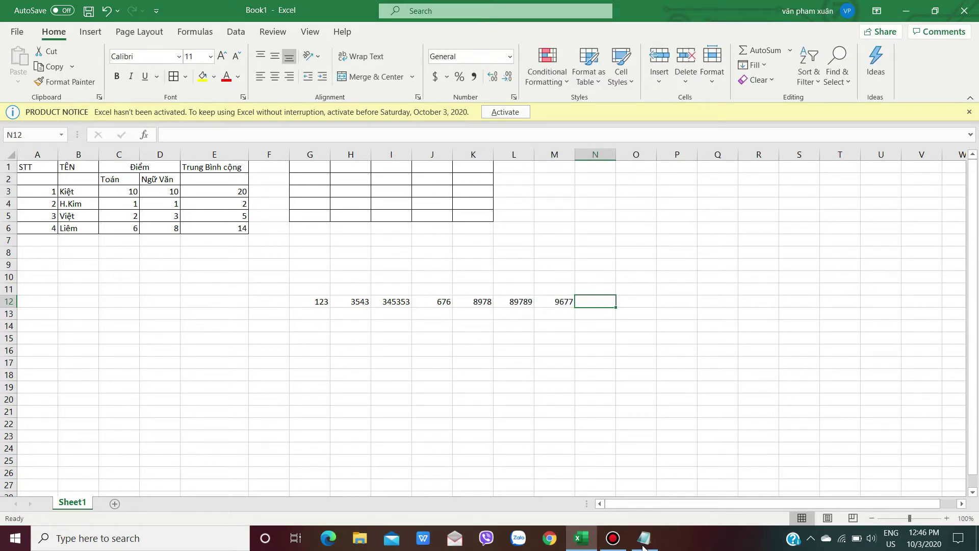
Add a Notepad line saying that adding these rows the ordinary way takes too much time
left_click(643, 539)
key("Return")
type("Nếu moingười cộng ")
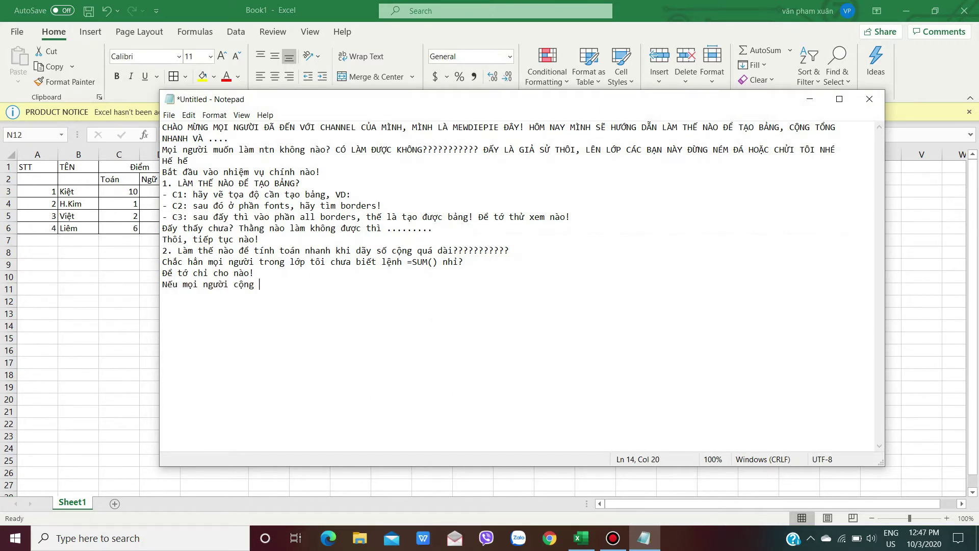
type("nhưng hàng này theo cách thường thì NÓ SẼ QUÁ MẤT THỜI GIAN,")
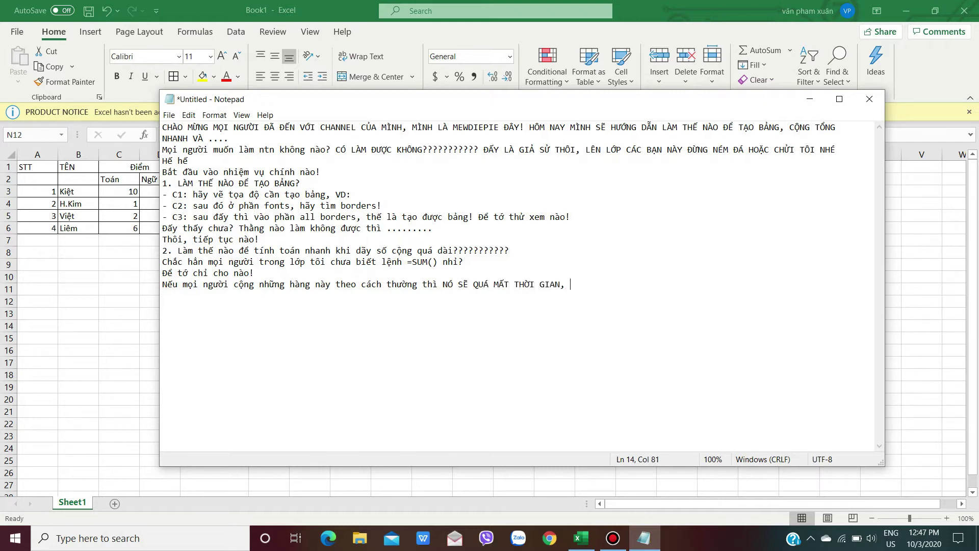
type("D:")
Minimize Notepad to return to the Excel sheet
left_click(809, 100)
Enter =G12+H12+I12+J12+K12+L12+M12 in N12, giving the total 458139
type("=")
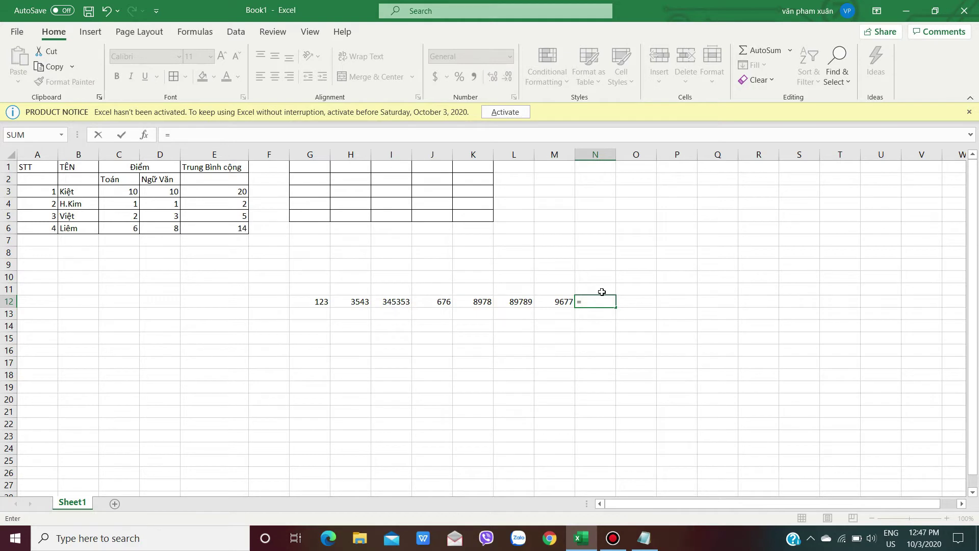
type("G12")
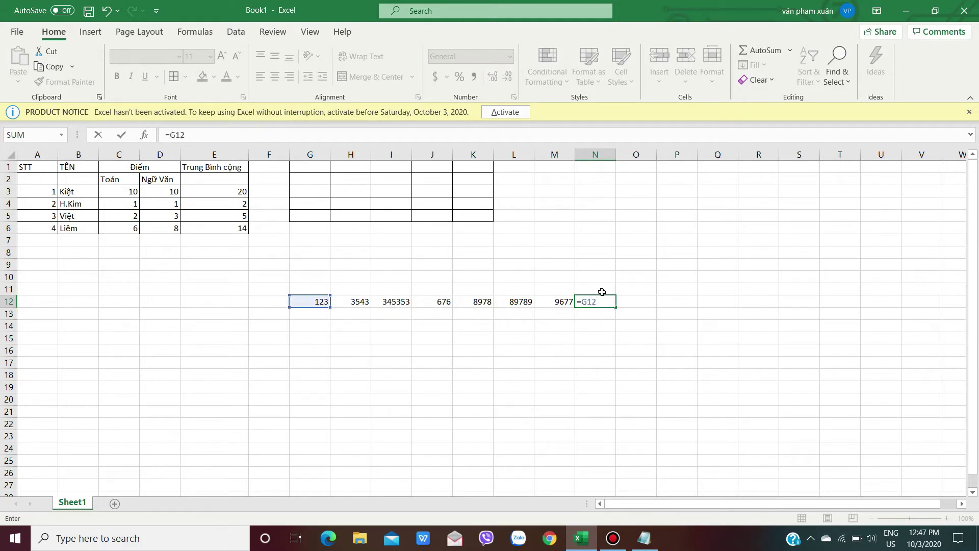
type("+H12+")
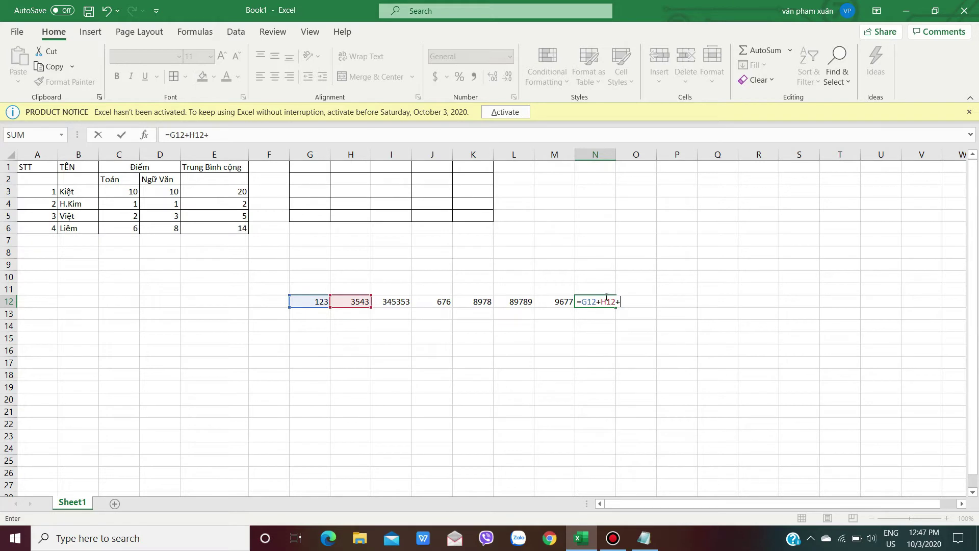
type("I12+J")
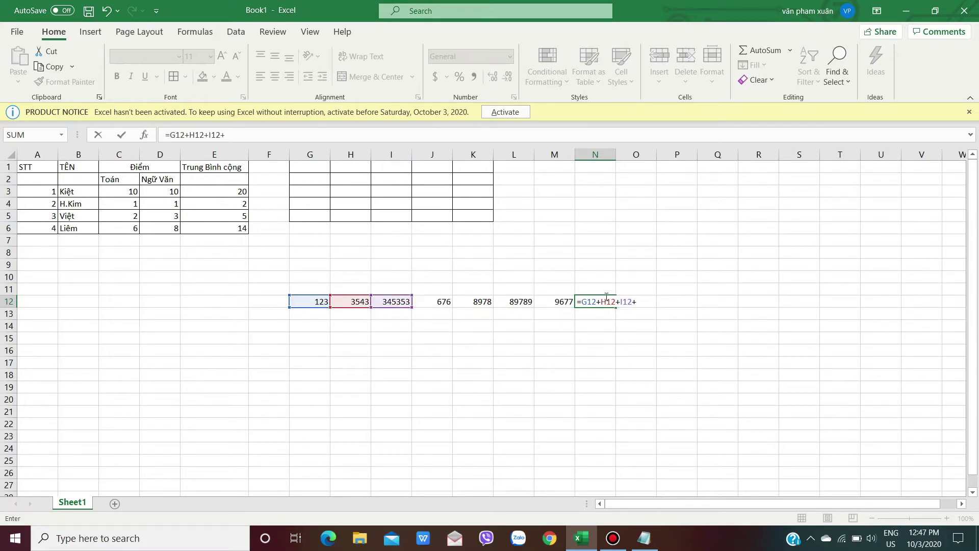
type("12+")
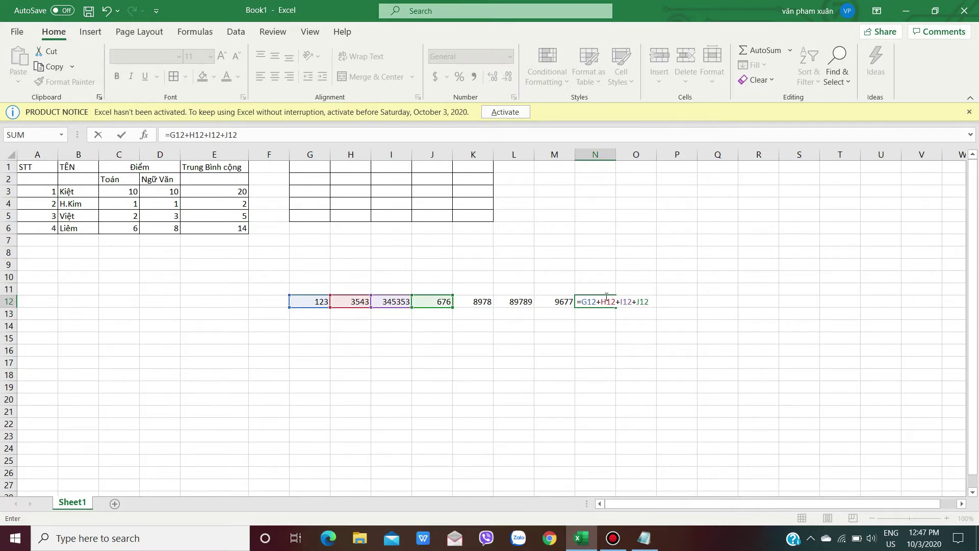
type("K12+")
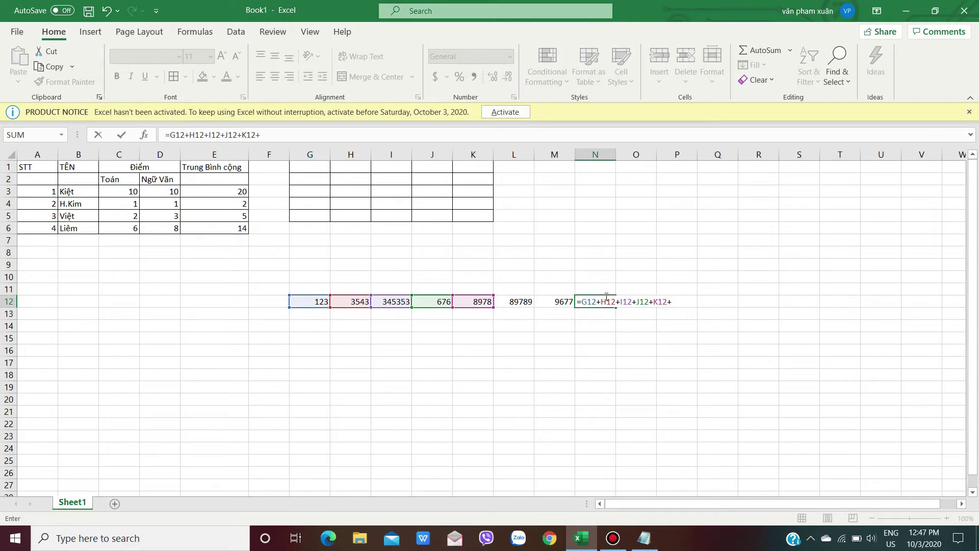
type("L12+")
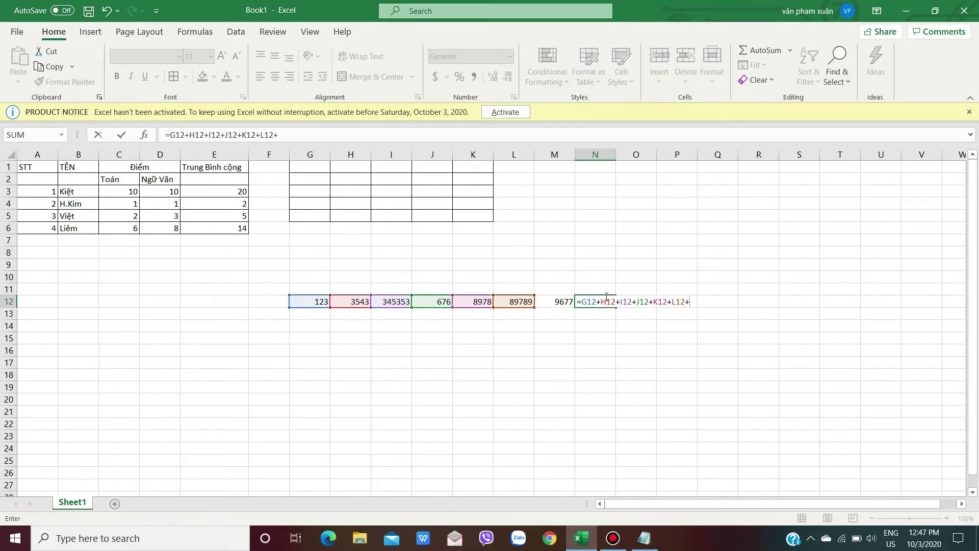
type("M12")
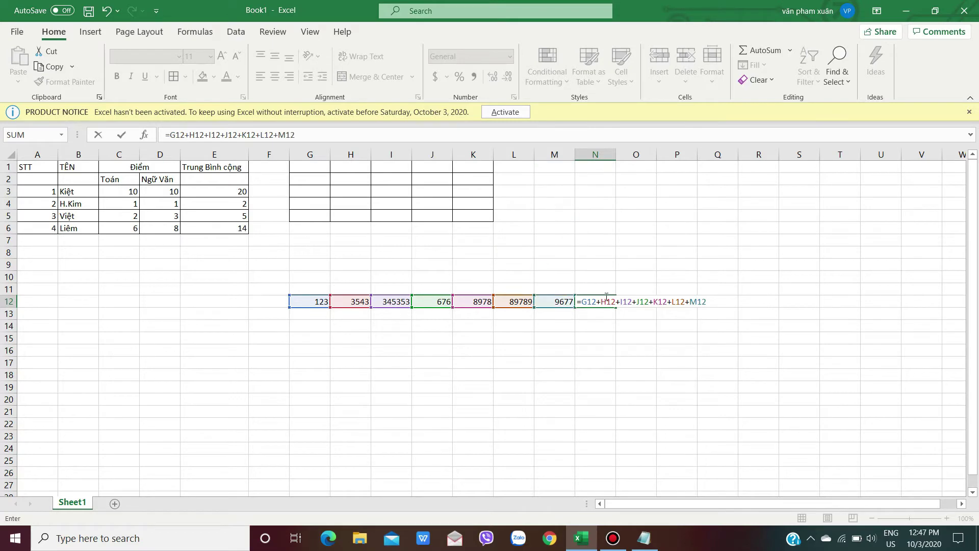
key("Return")
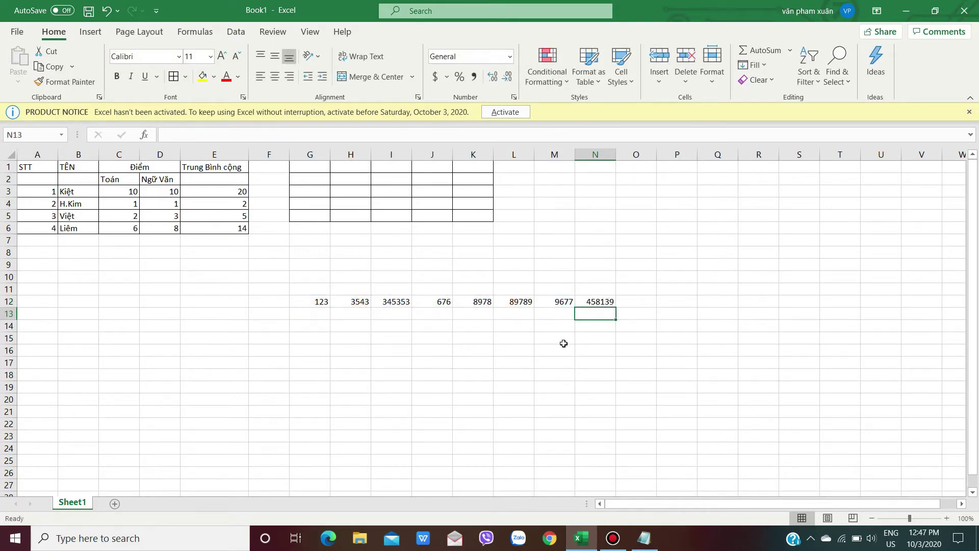
In Notepad, add 'NÓ RẤT MẤT THỜI GIAN' after VD: and a line about the fast SUM method
left_click(644, 538)
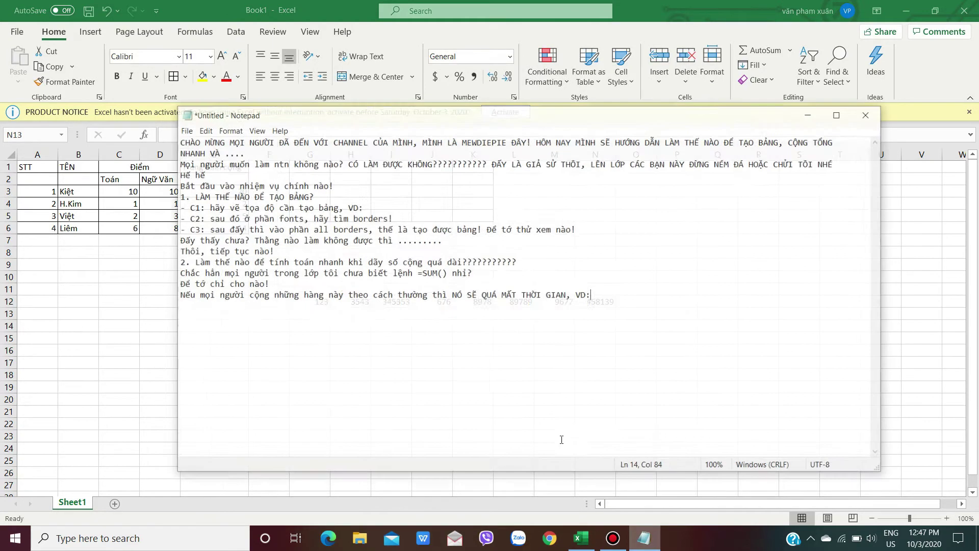
type(" NÓ")
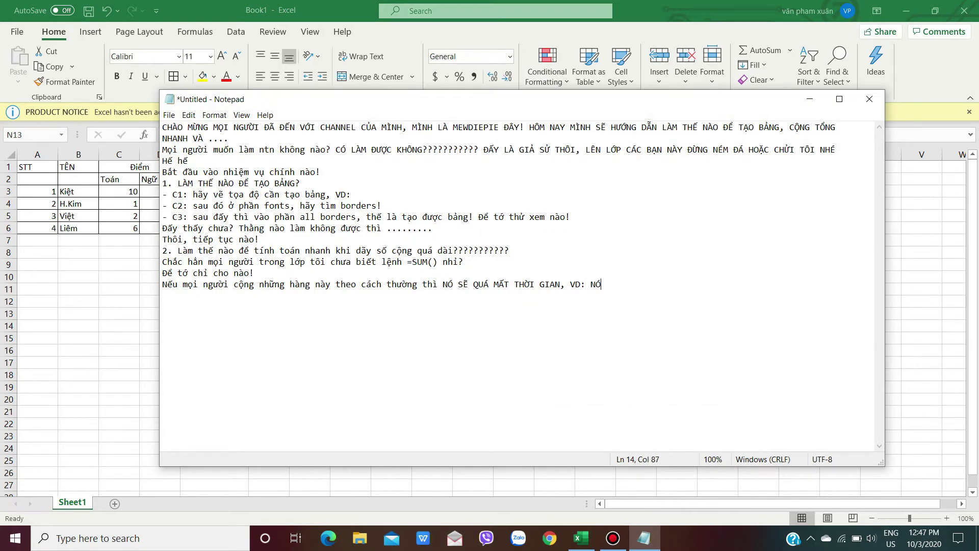
type(" RẤT ")
type("MẤT THỜI GIAN")
key("Return")
type("Bây giờ làm cách tất ")
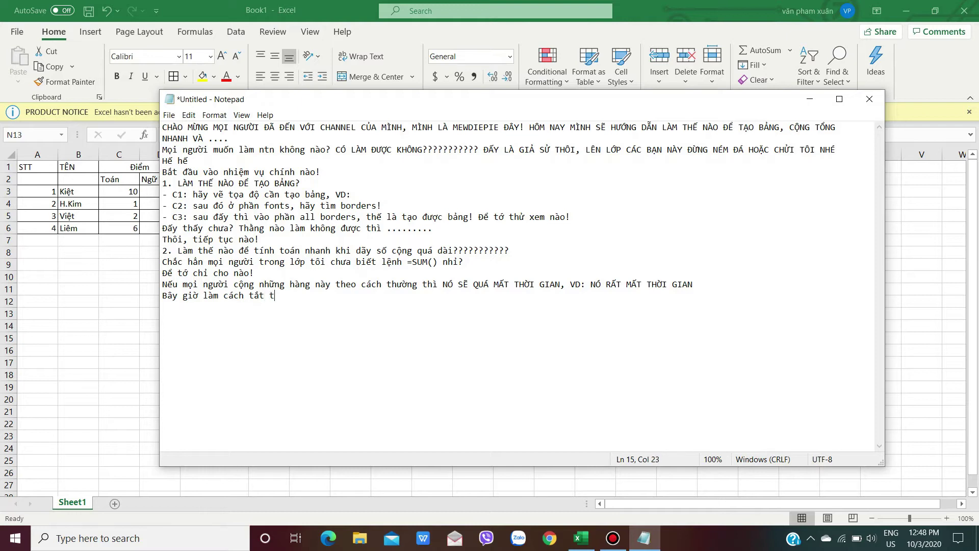
type("bằng lệnh")
type(" SUM thì ")
type("ntn, RẤT NHANH!")
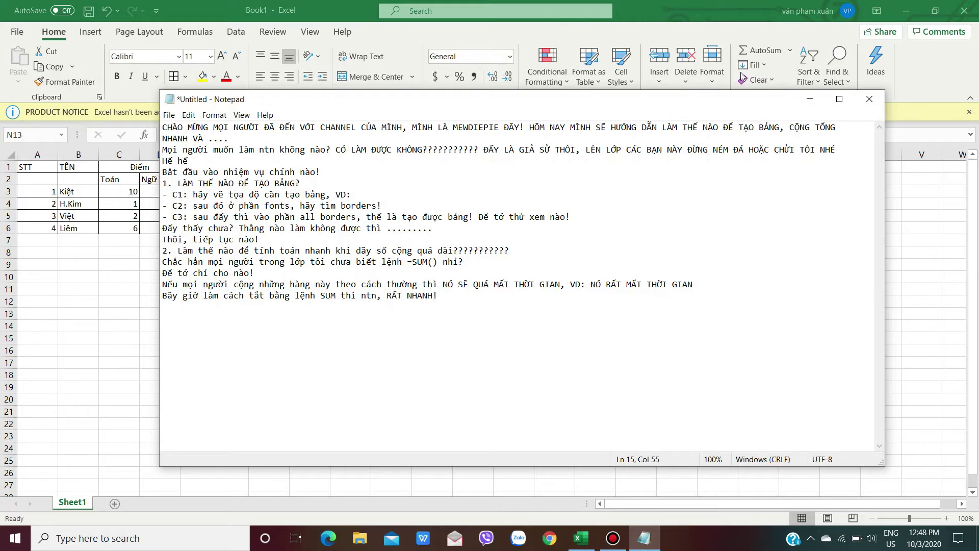
Write step C1, 'Đầu tiên gõ lệnh =SUM(', on a new line
key("Return")
type("V")
type("C1:")
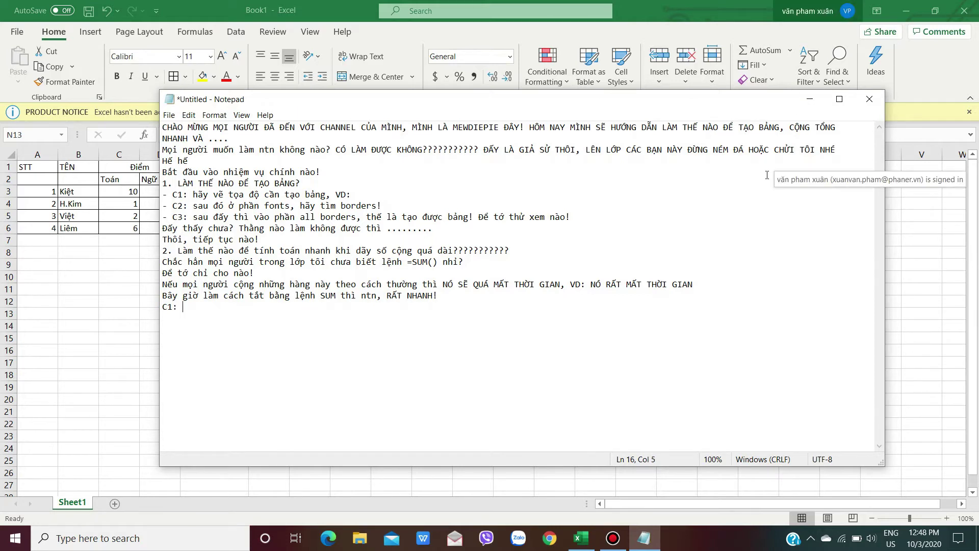
type("Đầu tiên gõ lệnh =")
type("SUM(")
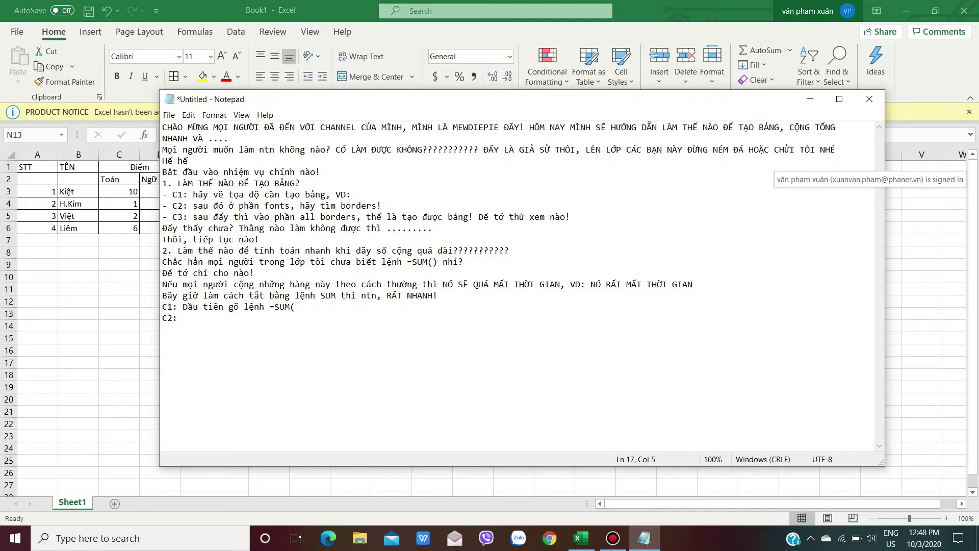
Start a new row 13 with 123 in G13 and 3543 in H13
left_click(809, 99)
left_click(317, 316)
type("123")
left_click(349, 314)
type("3543")
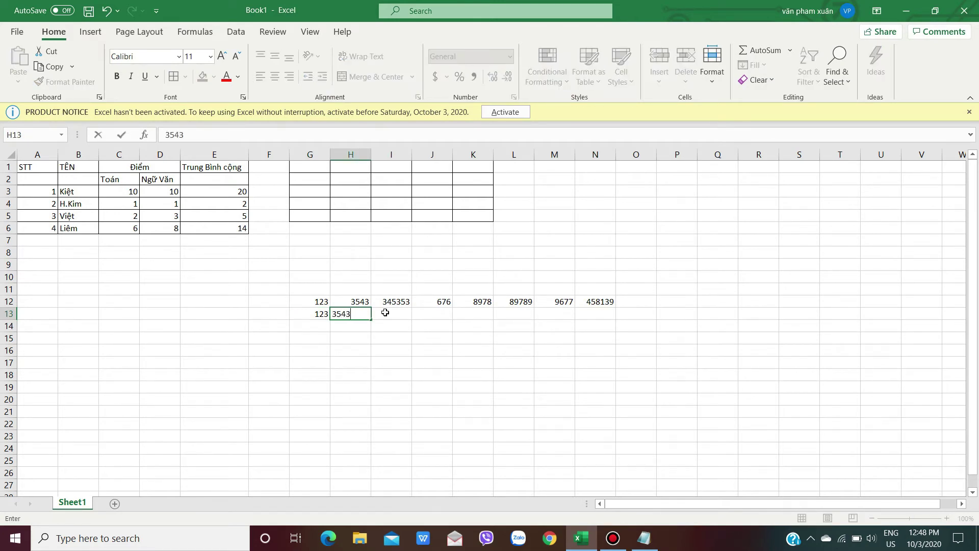
left_click(392, 301)
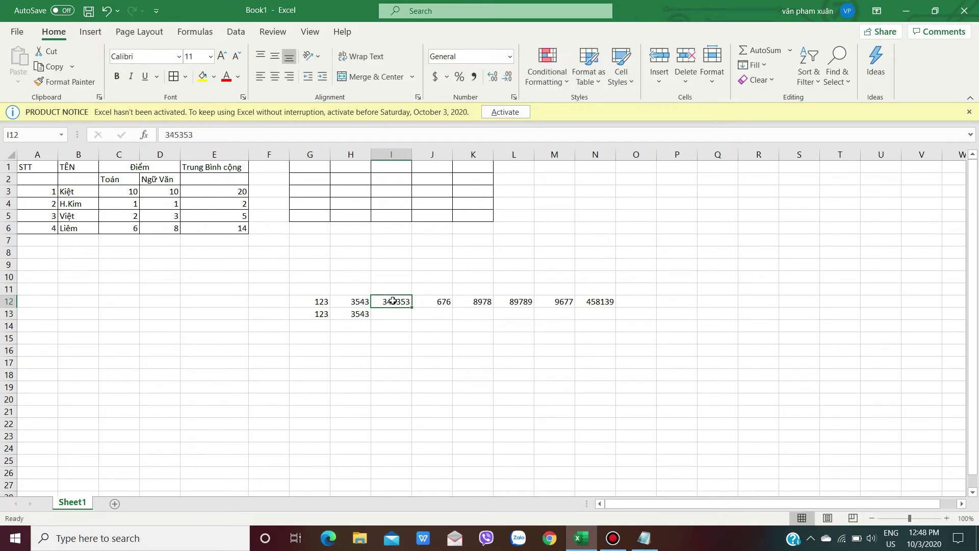
Copy the value 345353 from I12 into I13
key("ctrl+a")
key("ctrl+c")
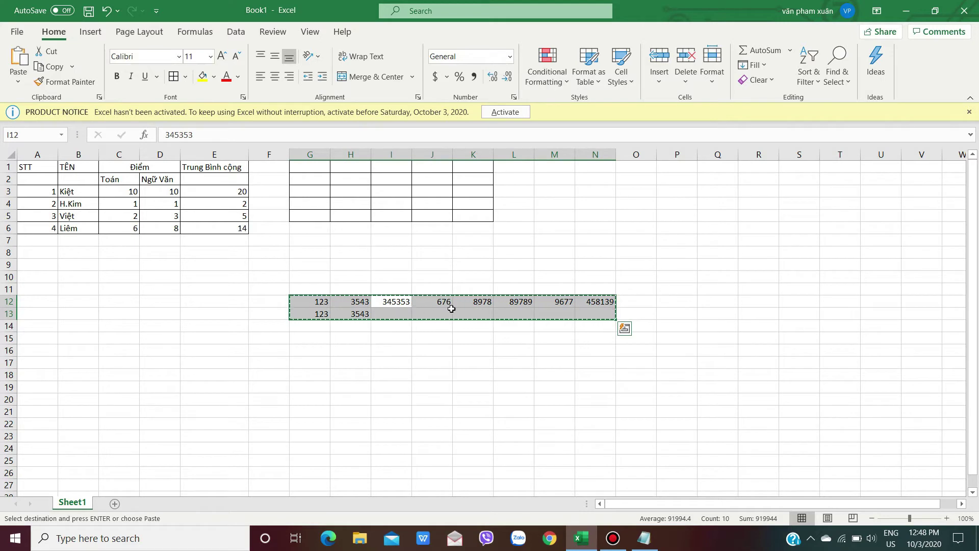
left_click(451, 312)
left_click(396, 301)
left_click(480, 281)
left_click(398, 301)
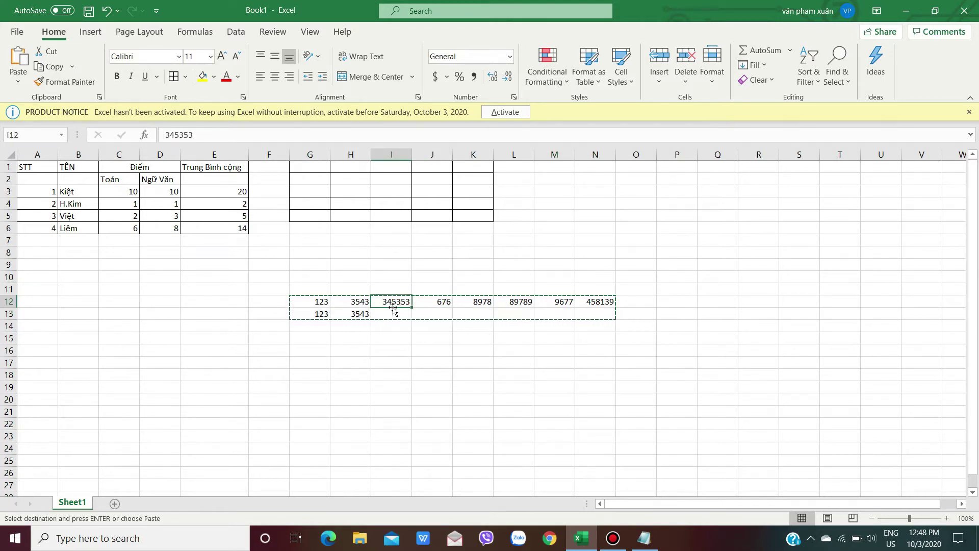
double_click(393, 302)
double_click(397, 301)
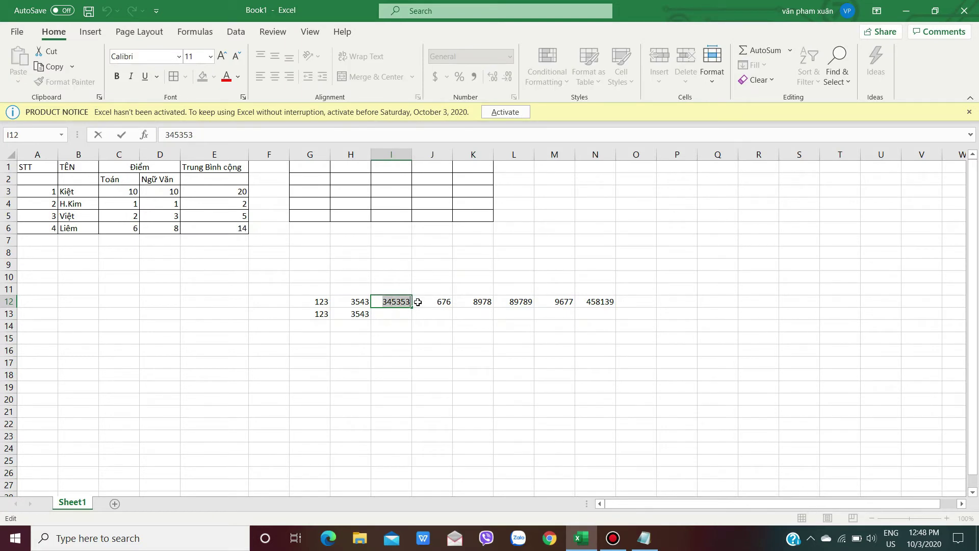
key("ctrl+c")
left_click(388, 313)
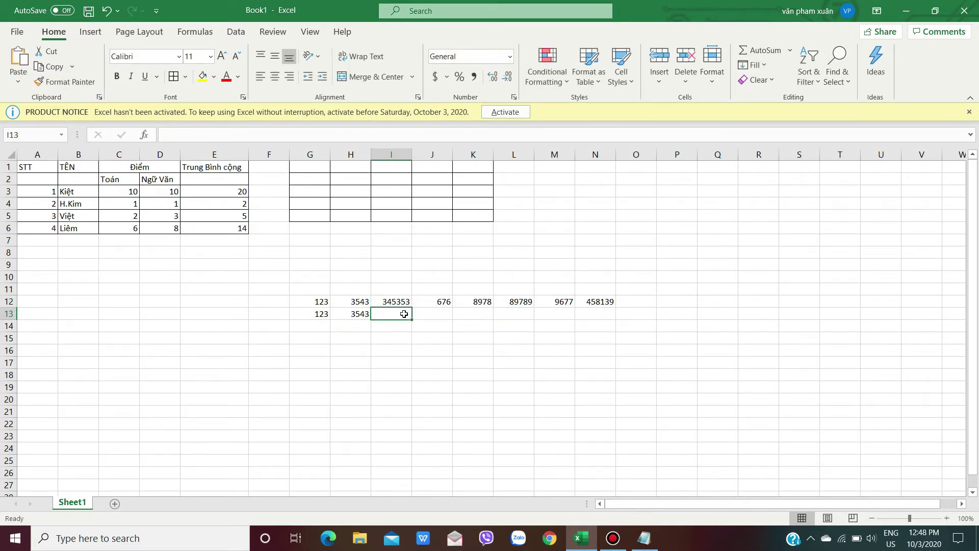
key("ctrl+v")
Copy the value 676 from J12 into J13
left_click(438, 301)
double_click(438, 301)
key("ctrl+c")
left_click(434, 315)
key("ctrl+v")
Move 8978 from K12 onto L12, replacing L12's value
left_click(471, 302)
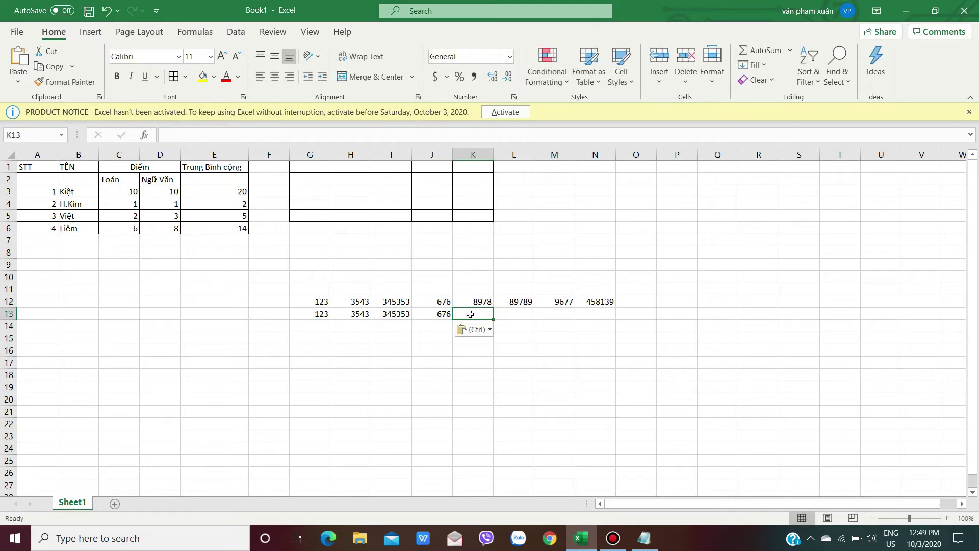
left_click_drag(475, 308, 485, 305)
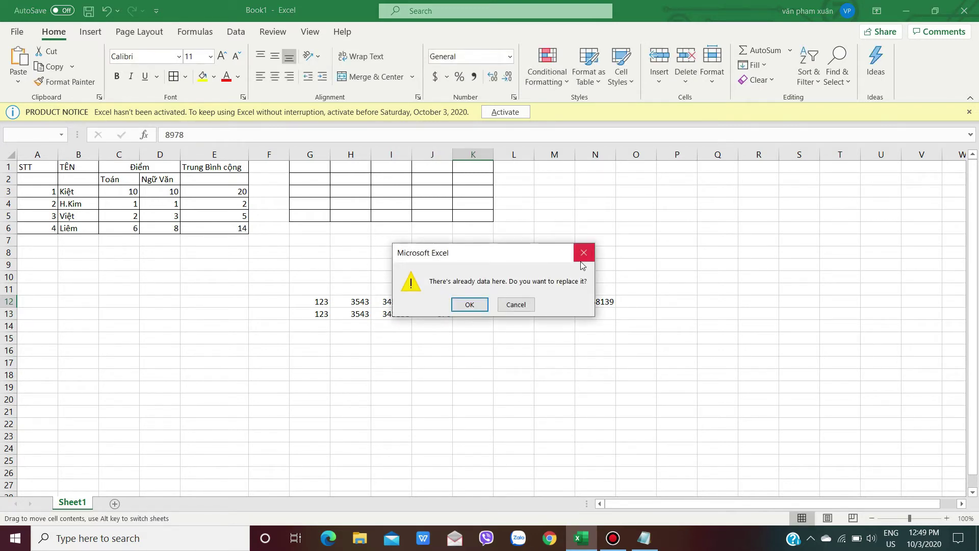
left_click(469, 305)
double_click(478, 301)
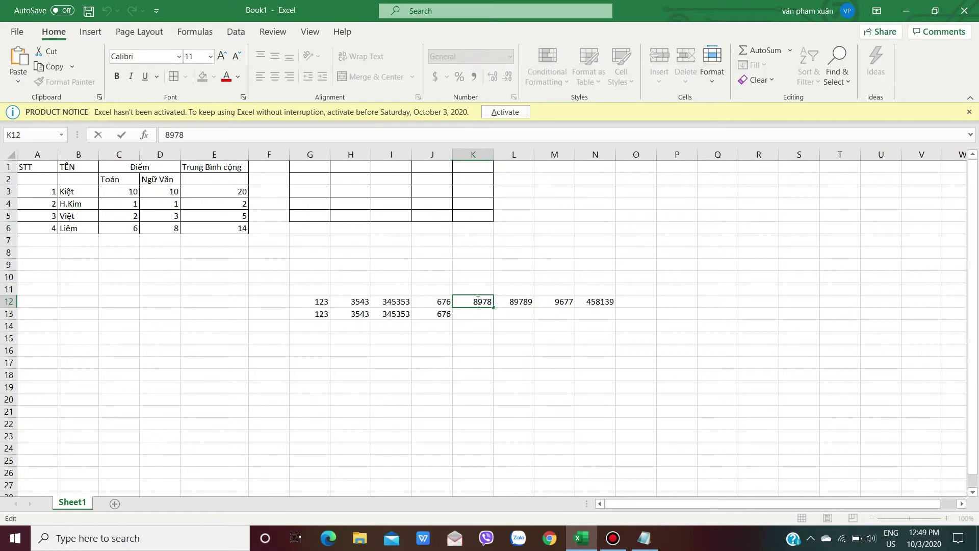
left_click_drag(472, 302, 515, 302)
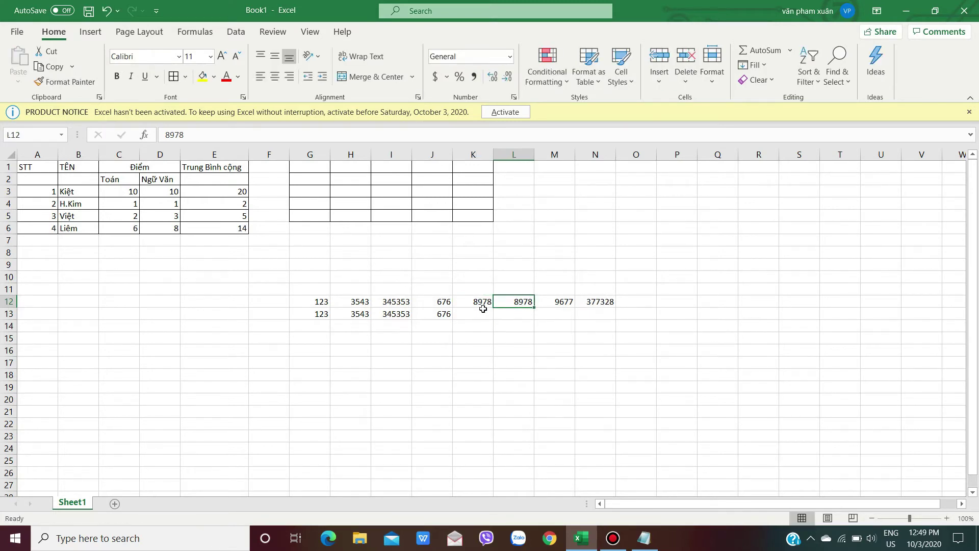
left_click(480, 305)
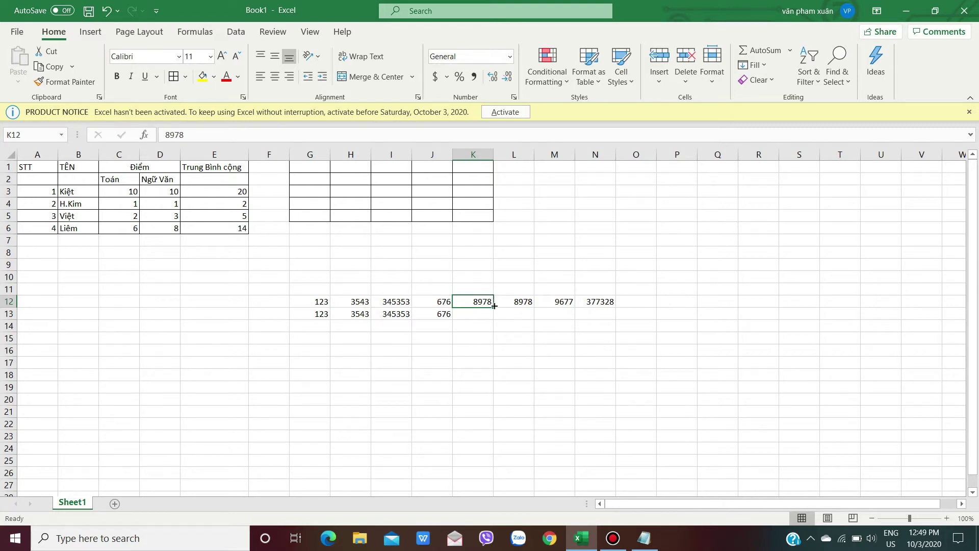
Fill 8978 down from K12 and L12 into K13 and L13
left_click_drag(493, 305, 497, 316)
left_click(530, 305)
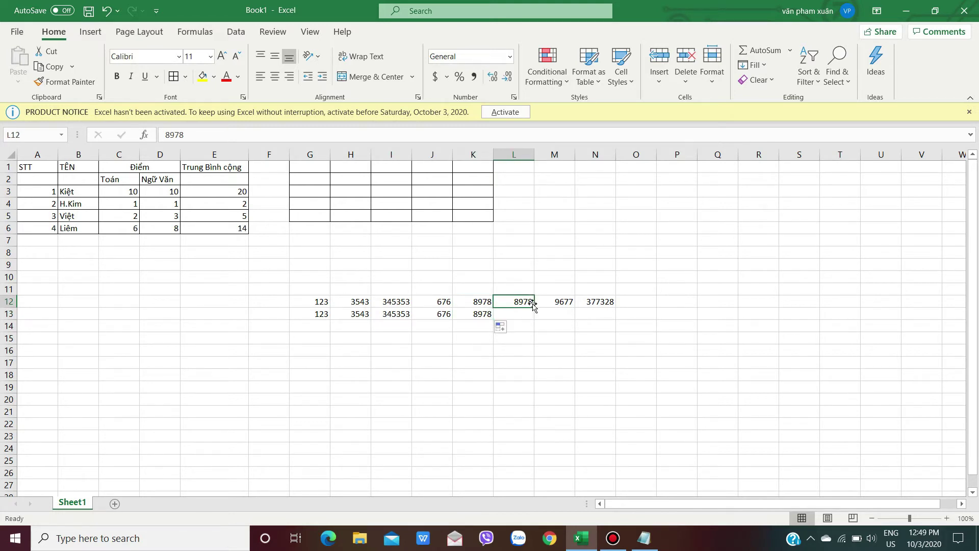
mouse_move(535, 304)
left_mouse_down()
mouse_move(533, 317)
mouse_move(577, 316)
left_mouse_up()
left_click(565, 303)
left_click(598, 317)
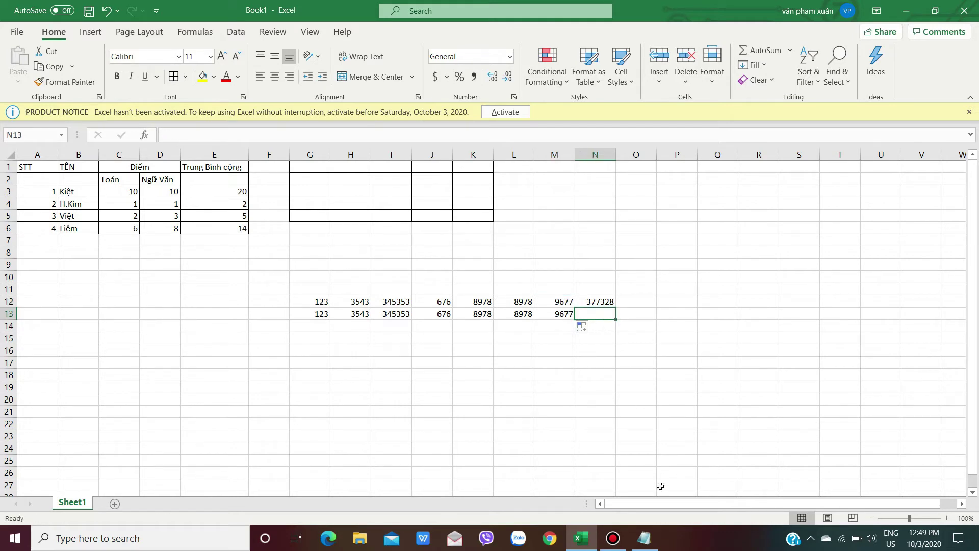
Enter =SUM( in N13 for the row 13 total and begin the C2 note line
left_click(644, 538)
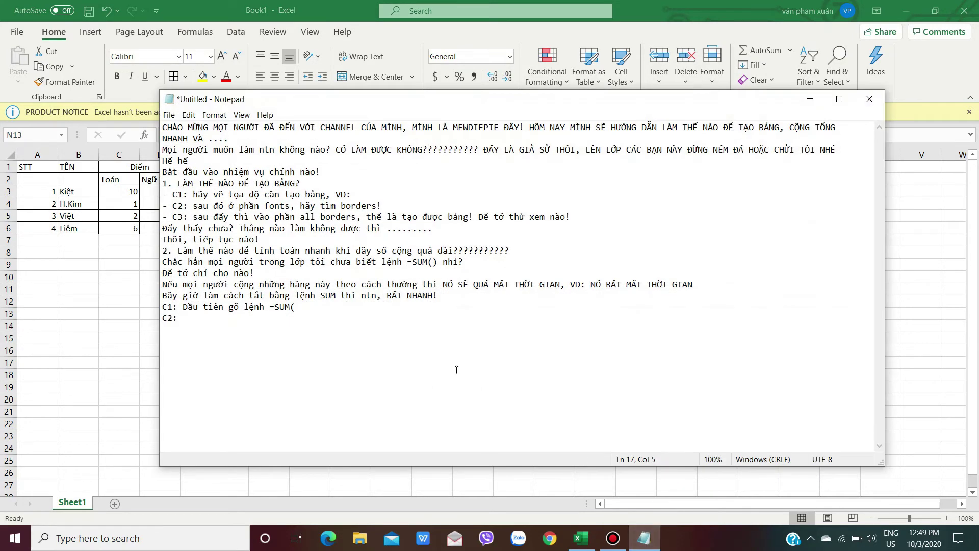
left_click(809, 99)
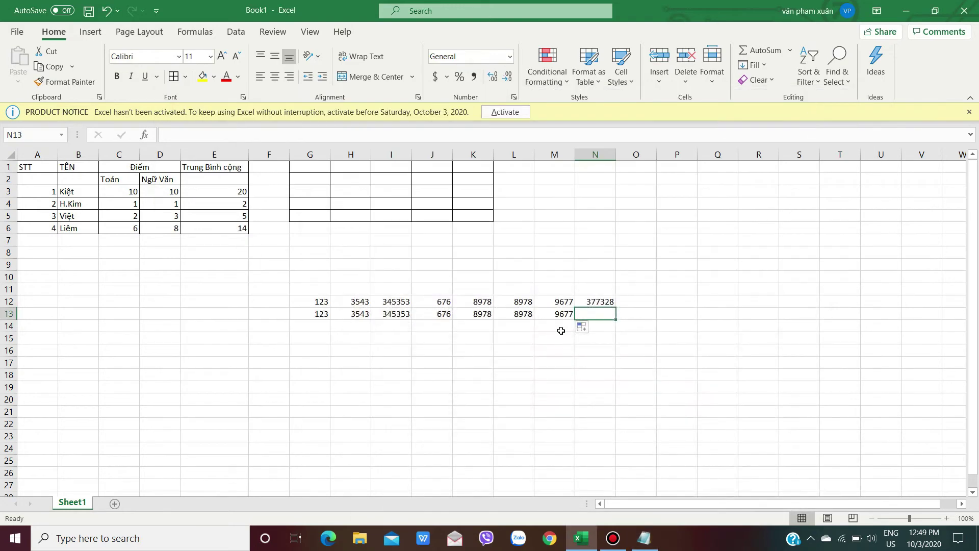
type("=S")
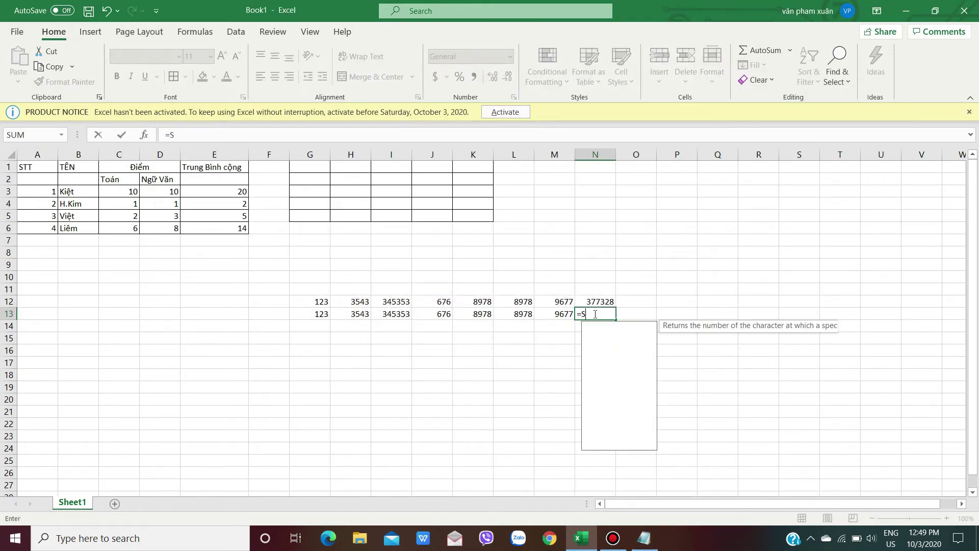
type("UM(")
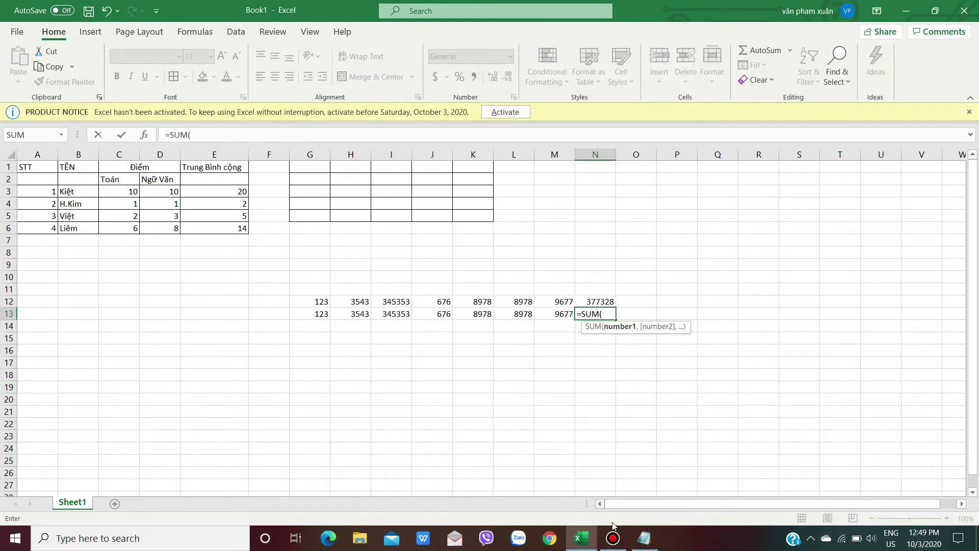
left_click(644, 538)
type("Ba")
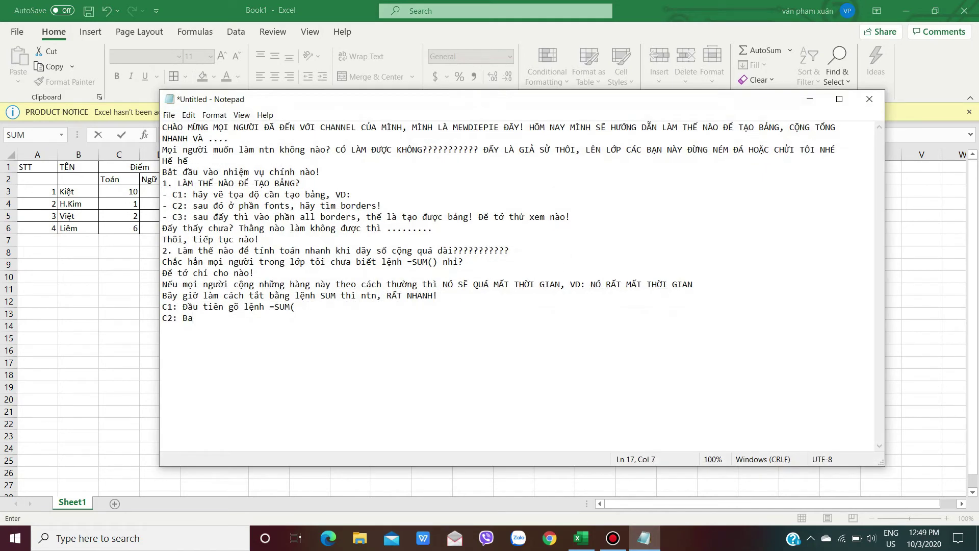
type("keo")
Complete step C2 on line 17 so it reads 'Bạn kéo phép tính ra hết!'
type("heép tin")
type("ra hết!")
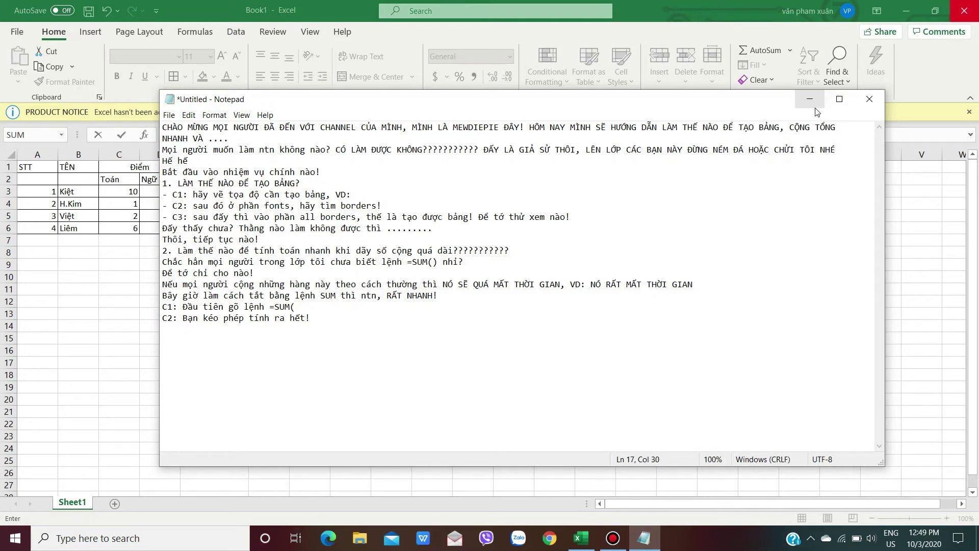
Complete N13 as =SUM(G13:M13), giving 377328, and compare it with N12's total
left_click(809, 98)
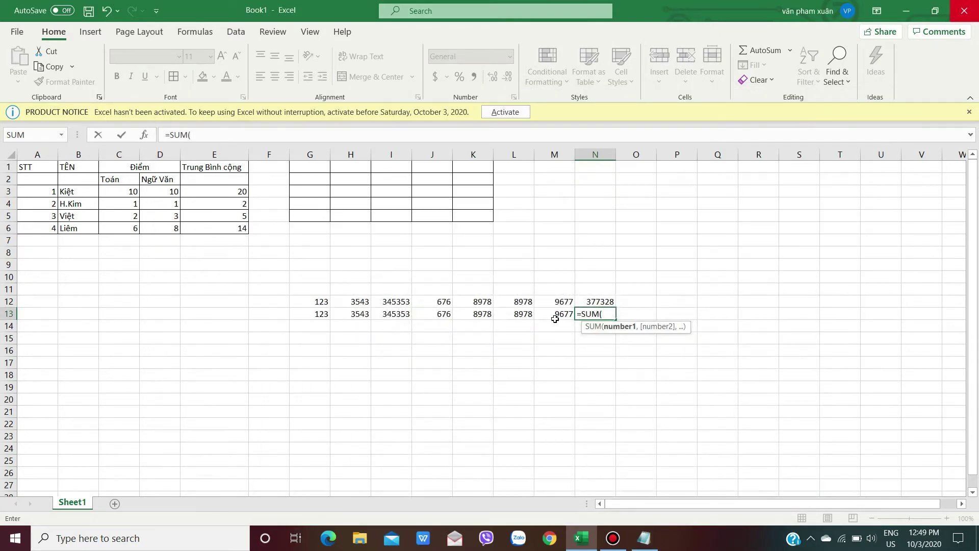
left_click_drag(566, 315, 449, 314)
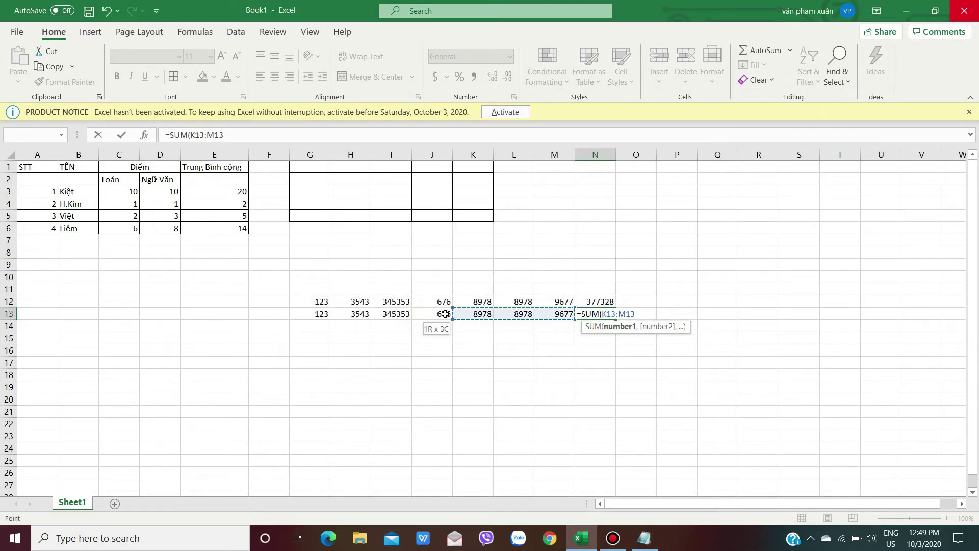
left_click_drag(449, 313, 322, 314)
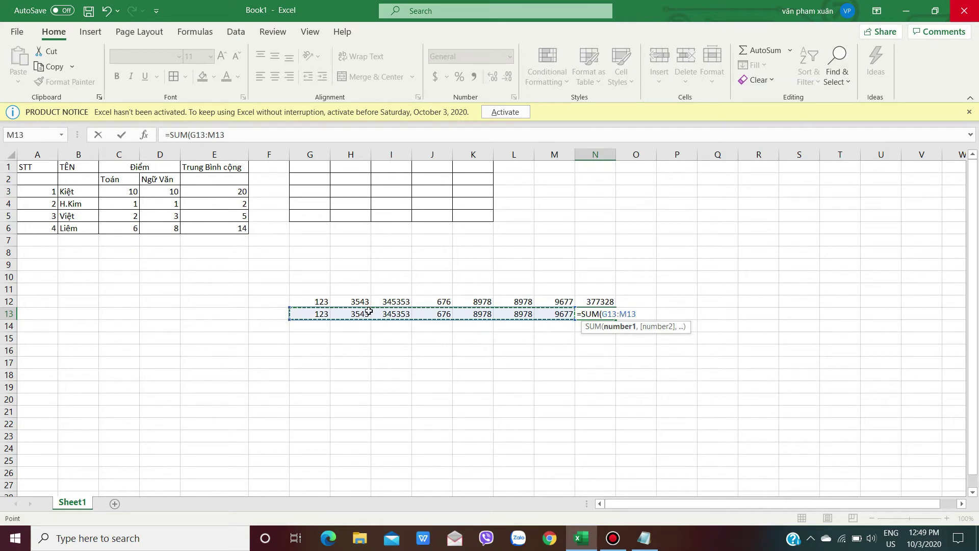
key("Return")
left_click(596, 306)
left_click_drag(596, 307, 596, 317)
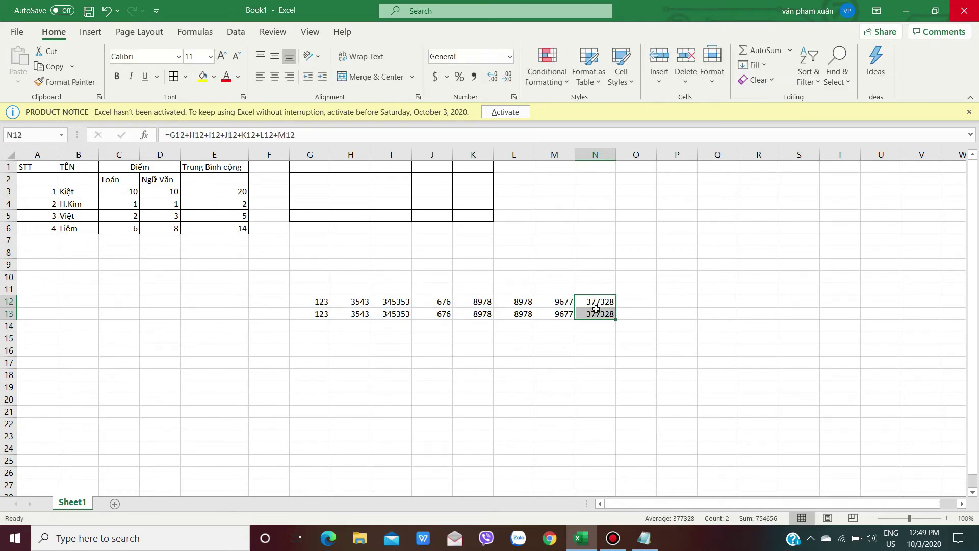
left_click(644, 538)
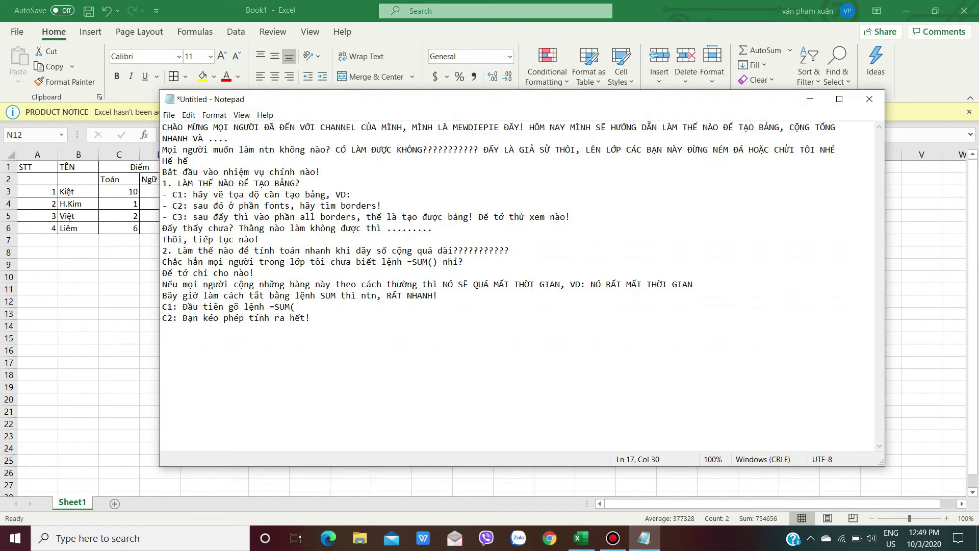
Note that both totals match and introduce the little-known Merge or Center command
type("ĐAYS")
type("BAN")
type("KEE")
type("UAR NHAU KìA")
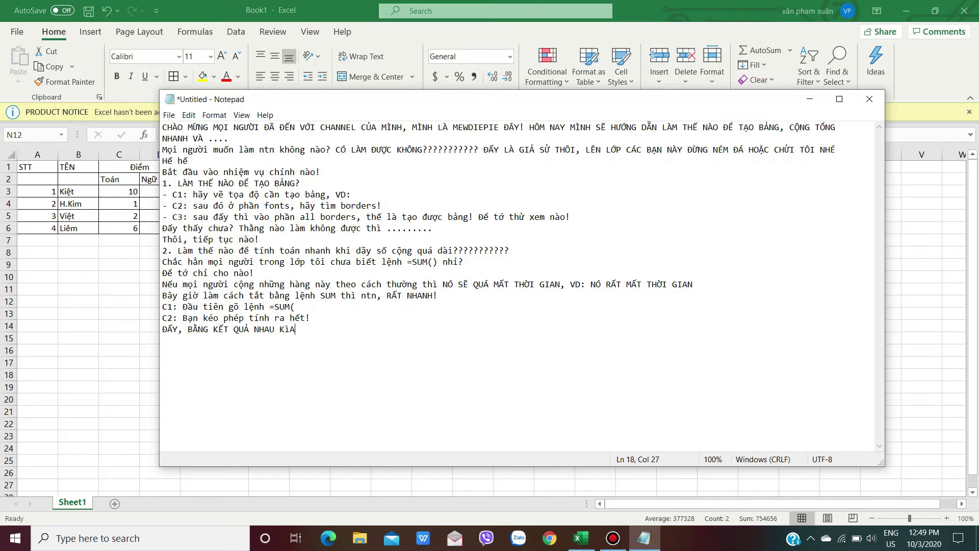
type("LAJI CAXI DRooif k!")
type("chs thuws")
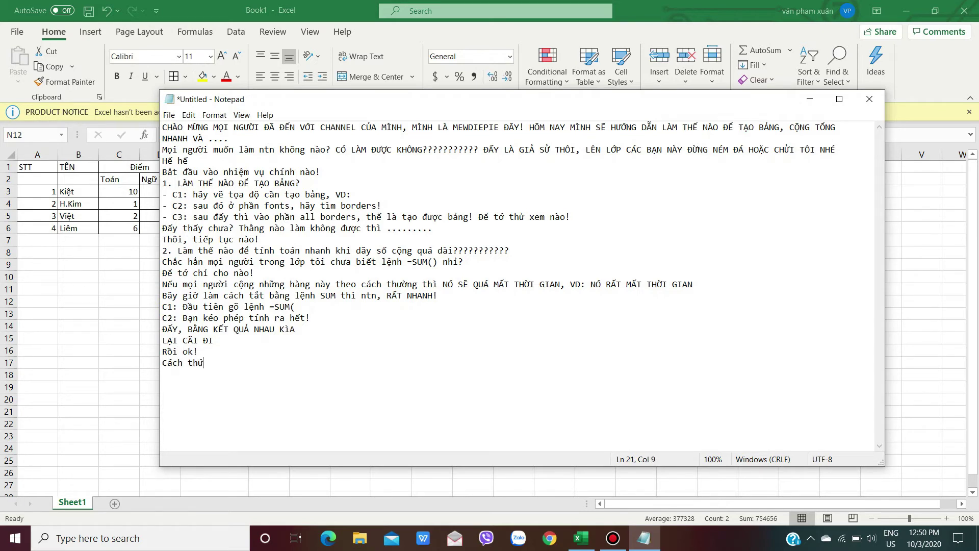
type("ất nhiều người chưa biề")
type("ết t")
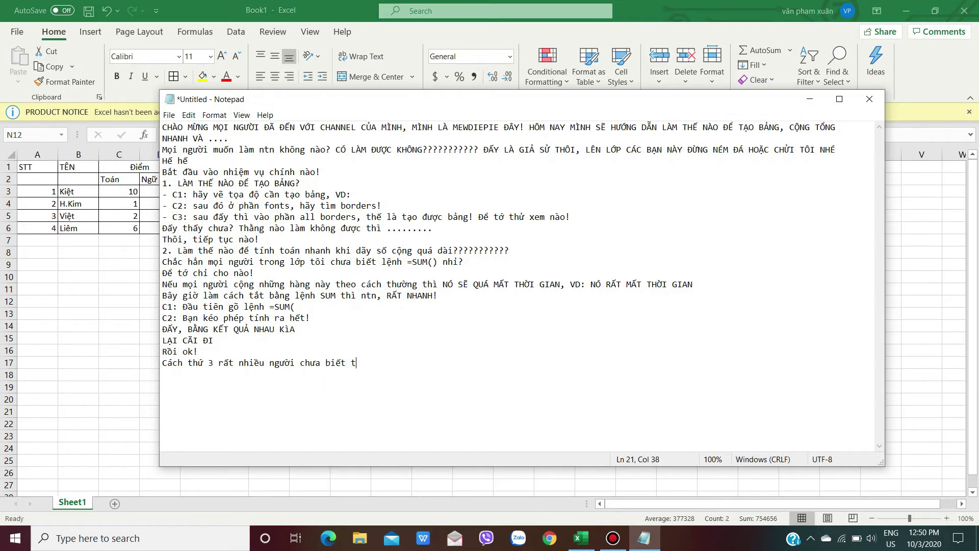
type("ới lệnh")
type("e")
type("ge")
type("e")
key("BackSpace")
key("BackSpace")
type("Center này!")
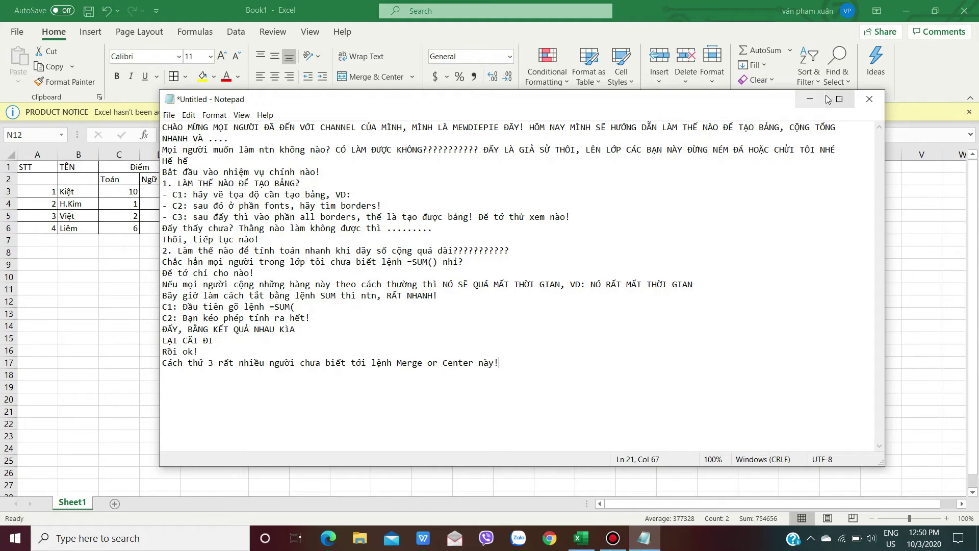
Check the Merge & Center button, then add a line promising to show everyone how to use it
left_click(809, 99)
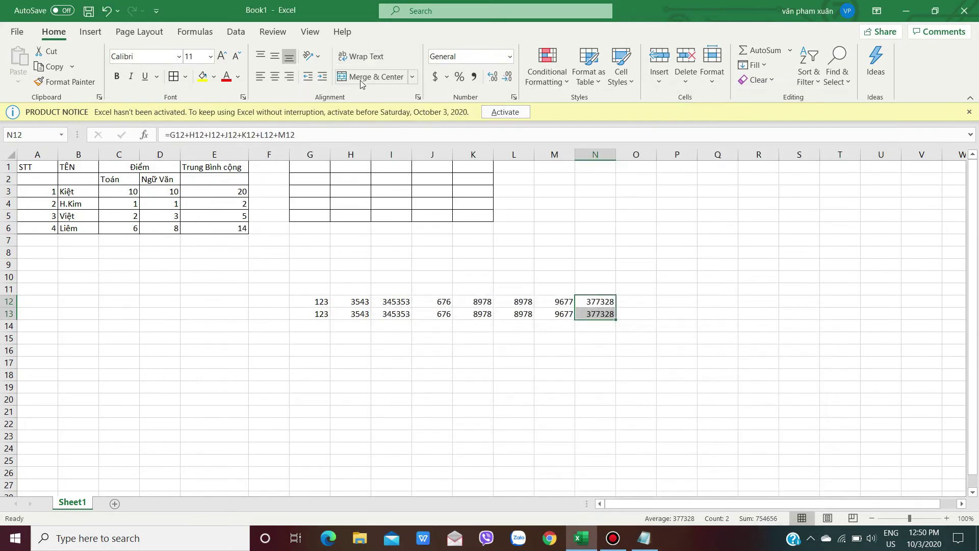
left_click(644, 538)
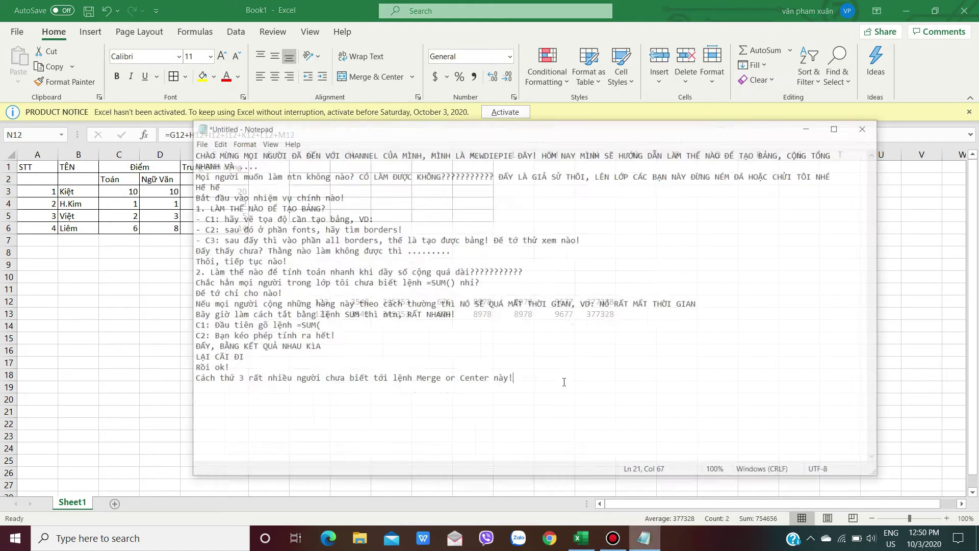
type("The")
type("nên hôm n")
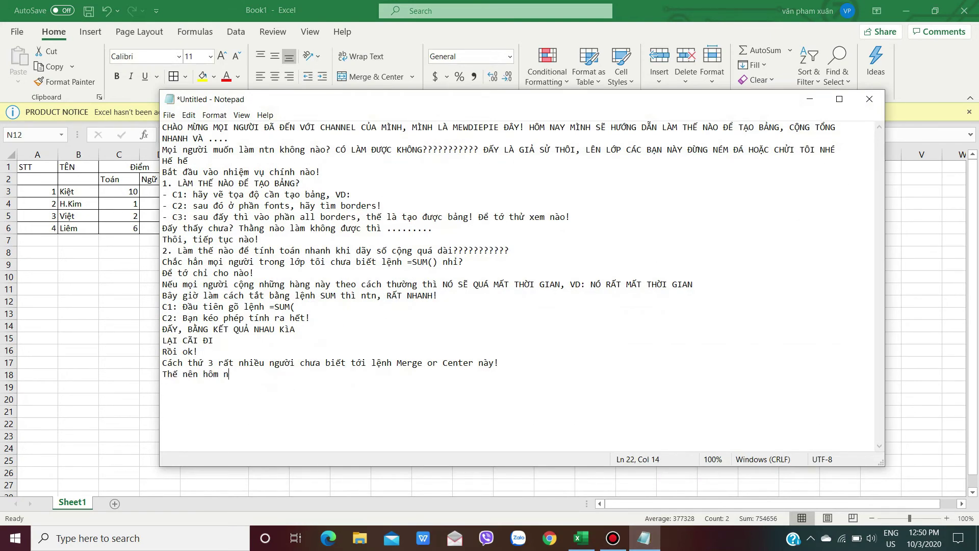
type("tớ se")
type("hương d")
type("ẫn cho moi")
type(" người")
type(" s")
type("ử dung nó khi c")
type("ần th")
type("iê")
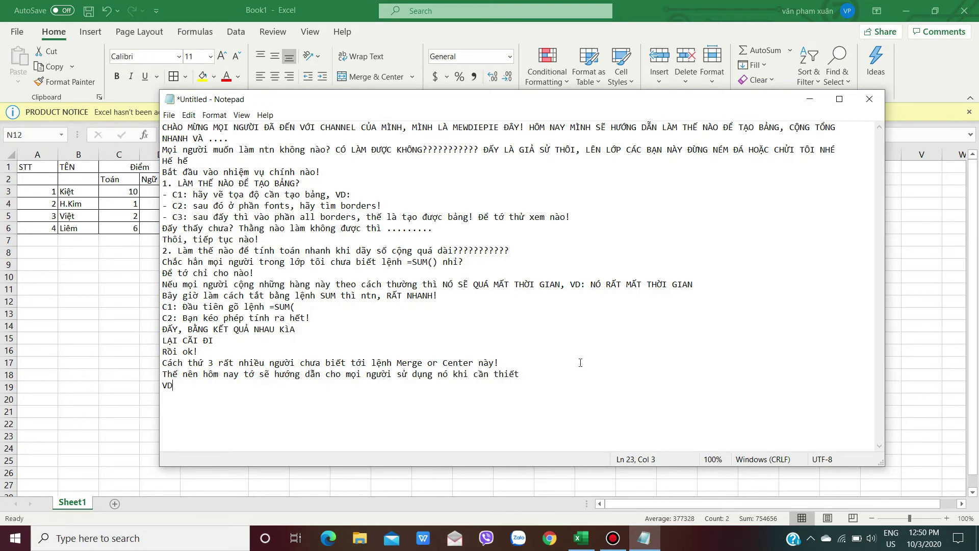
left_click(810, 99)
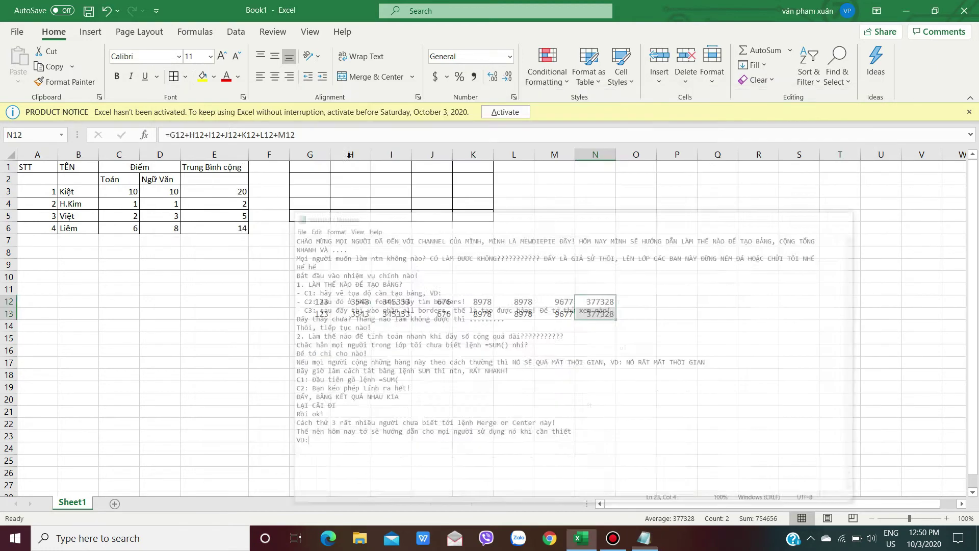
Select the merged Điểm header C1:E1 and write 'Bạn muốn làm thế này' after VD:
left_click(149, 170)
left_click_drag(150, 170, 209, 167)
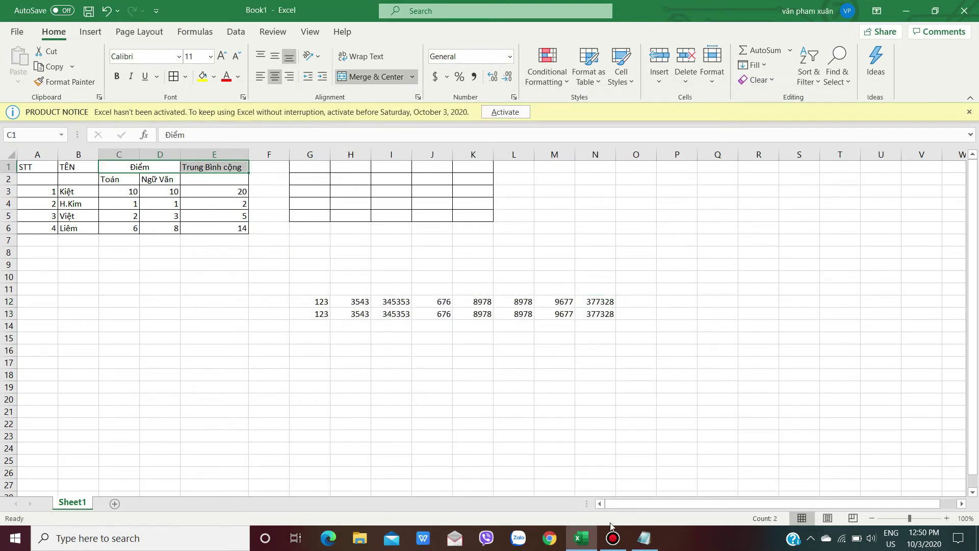
left_click(644, 538)
type("Bạn muốn làm thế này")
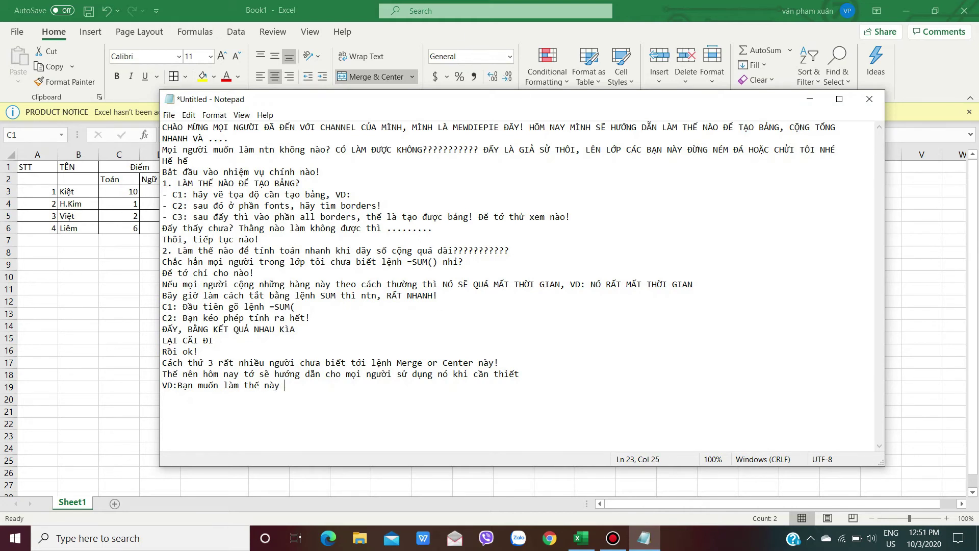
Zoom in to reselect the Điểm header, zoom back out, and continue the example sentence
left_click(810, 99)
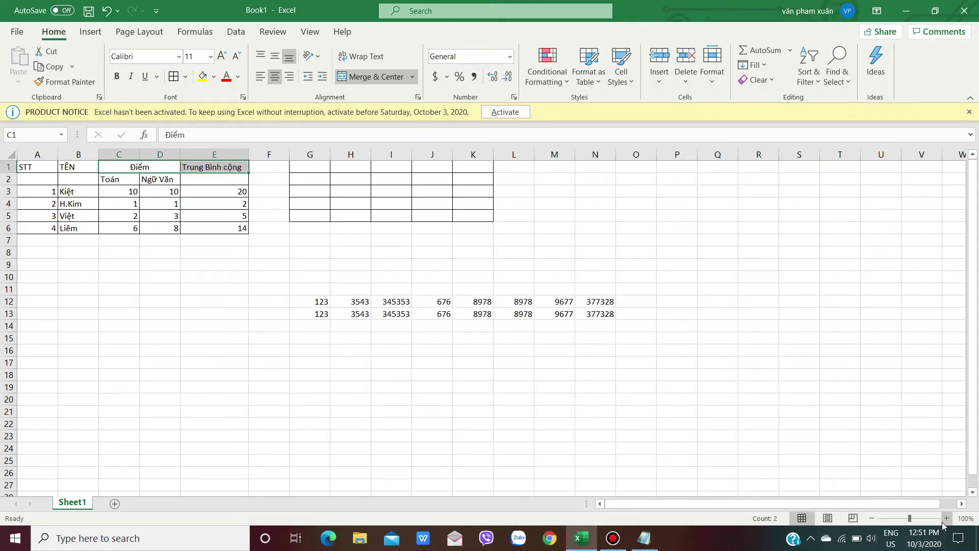
left_click(947, 518)
left_click(947, 518)
left_click(947, 518)
left_click(946, 518)
left_click(946, 518)
left_click(947, 518)
left_click(946, 518)
left_click(947, 518)
left_click(946, 518)
left_click(946, 518)
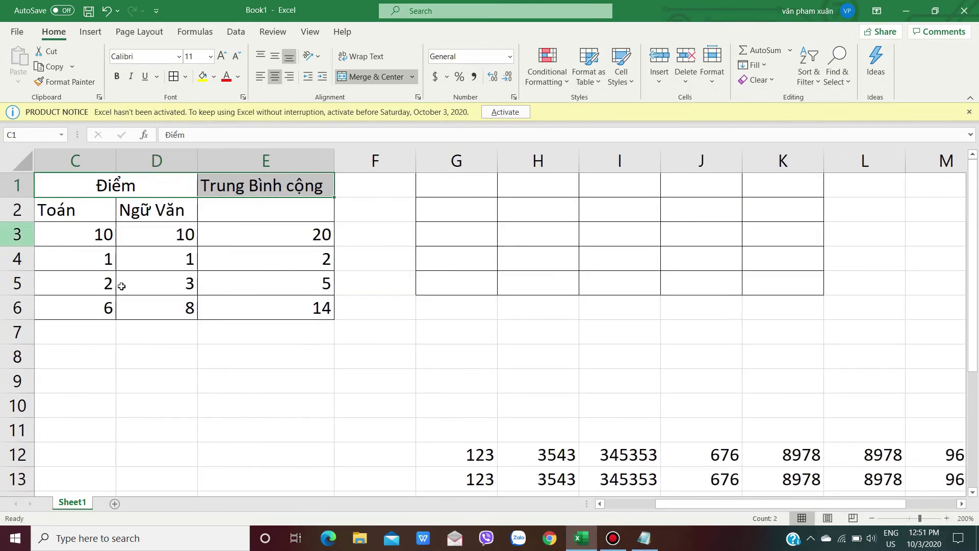
left_click(362, 193)
left_click_drag(317, 190, 119, 188)
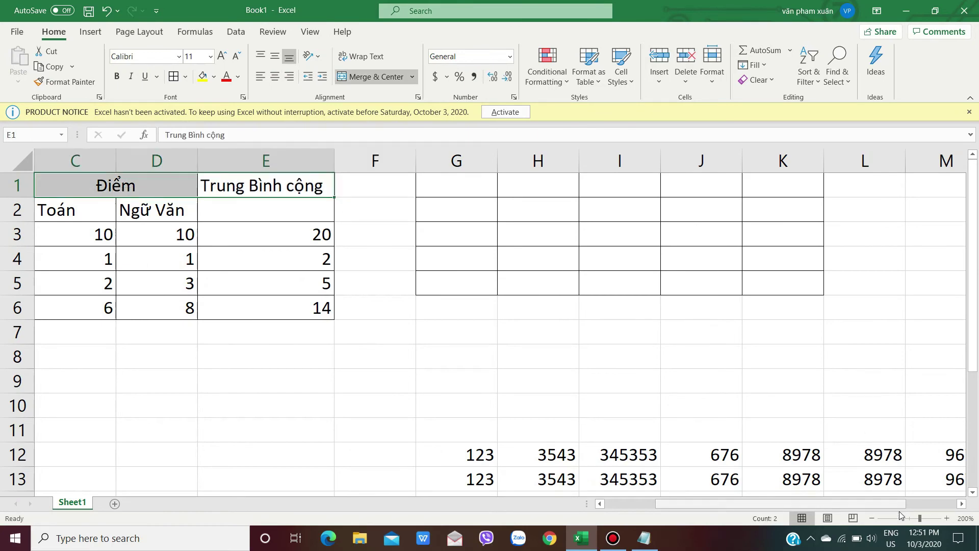
left_click(872, 518)
left_click(872, 518)
left_click(872, 518)
left_click(872, 518)
left_click(872, 518)
left_click(872, 518)
left_click(872, 518)
left_click(645, 538)
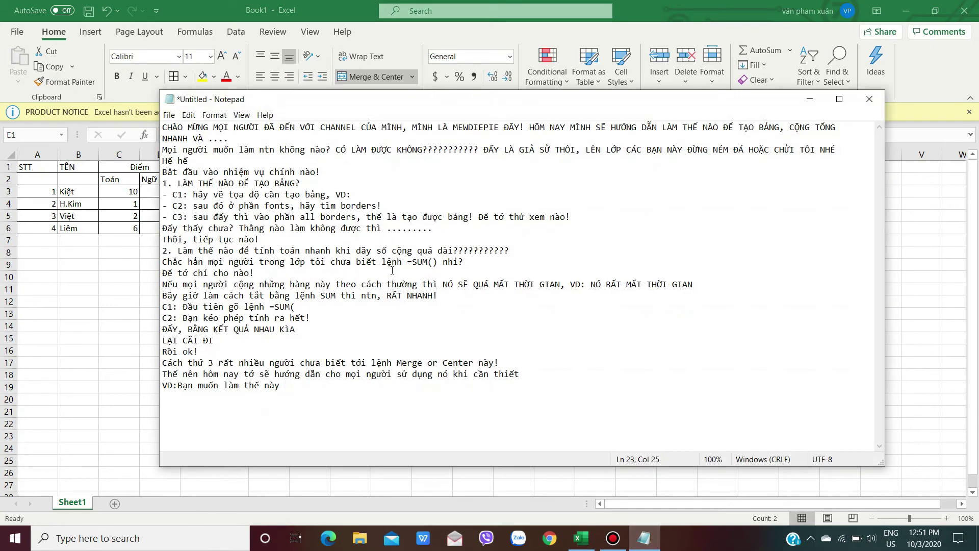
type("mà không làm dduoc")
type("ẽ ")
type("sử dung")
type(" như thể")
Finish the question with 'thế nào???' and add the line 'Bắt đầu làm nào!'
key("BackSpace")
type("ế na")
type("nhi???")
key("Return")
type("Ok!")
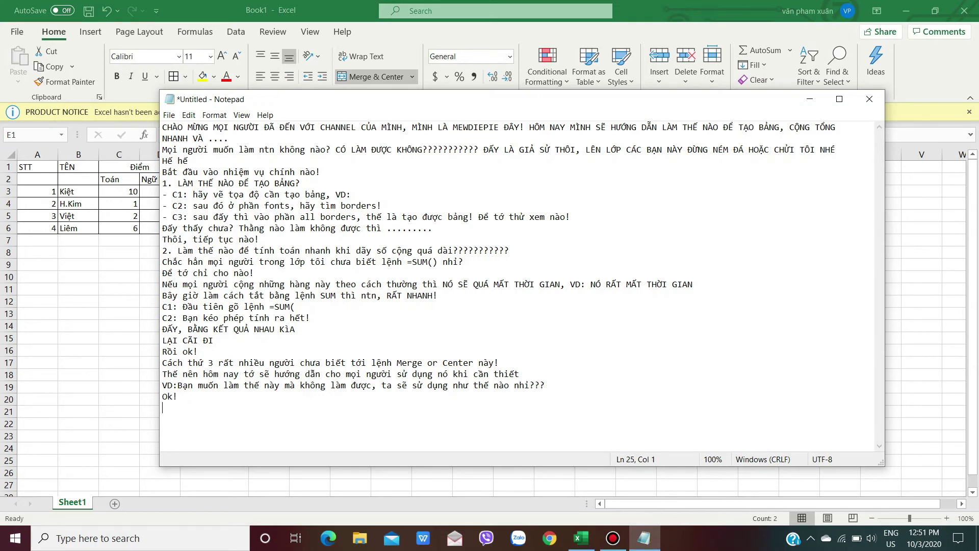
type("ắt đa")
type("làm nào!")
Select P6:S6 as a sample row, then write step B1 'Chọn hàng cần Merge Center'
left_click(810, 99)
left_click(214, 263)
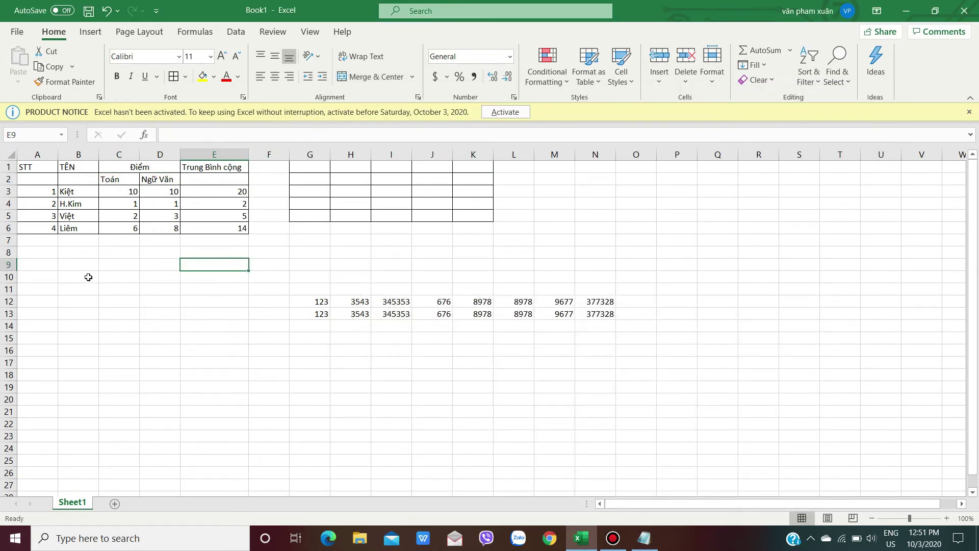
left_click_drag(666, 227, 790, 233)
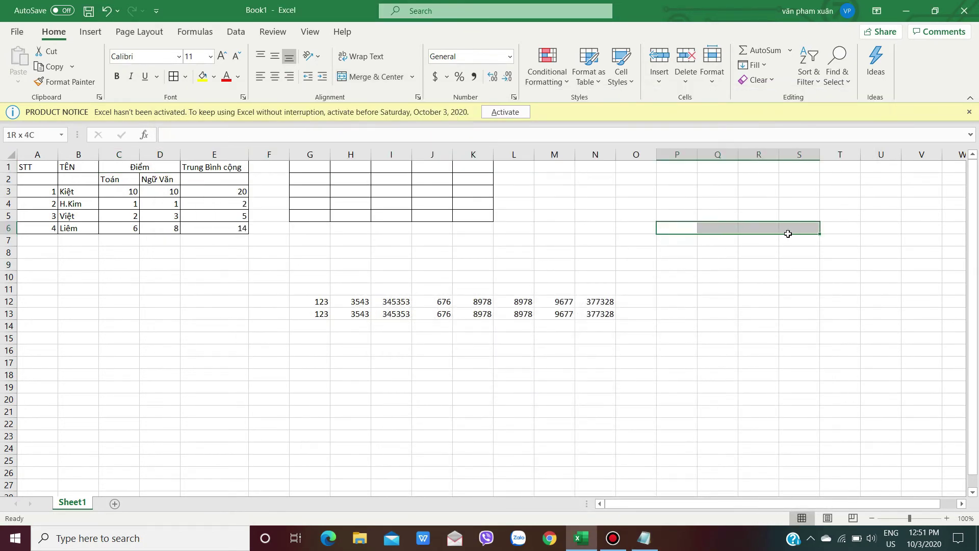
left_click(653, 540)
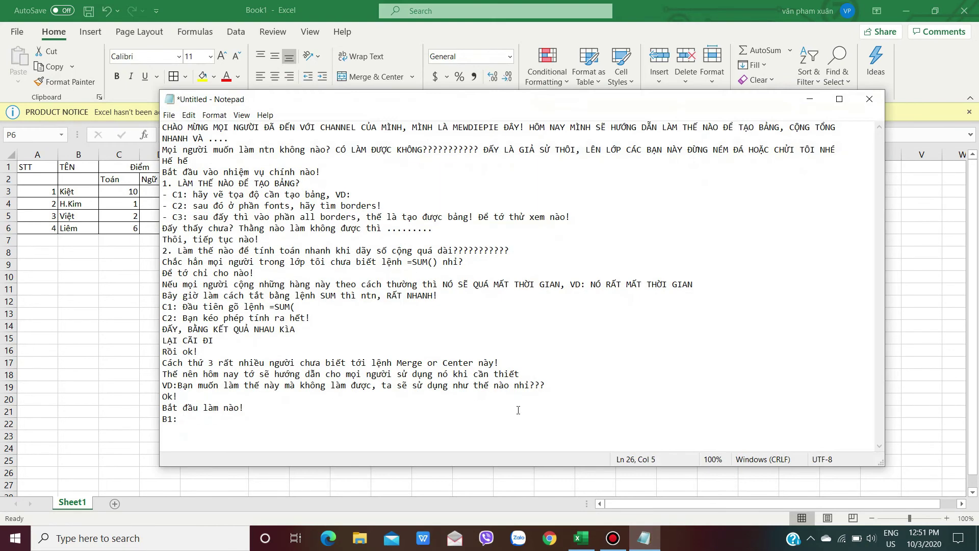
type("Chọn hàng cần Me")
type("rge or")
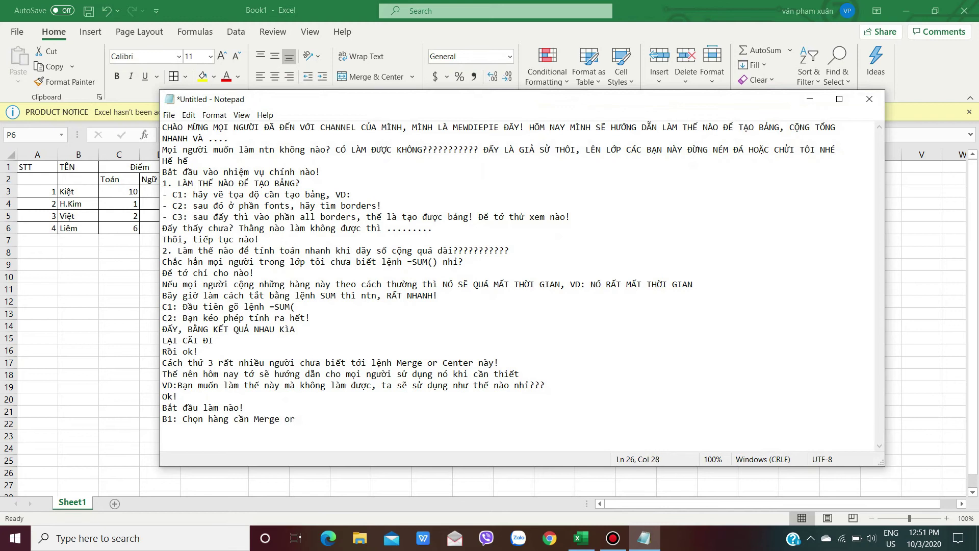
key("BackSpace")
type("enter")
type("n ")
type("ào")
Write step B2 ending 'vào đó', followed by 'Thế là xong'
key("BackSpace")
key("BackSpace")
key("BackSpace")
key("BackSpace")
type("vào ")
type("đó ")
type("Thế")
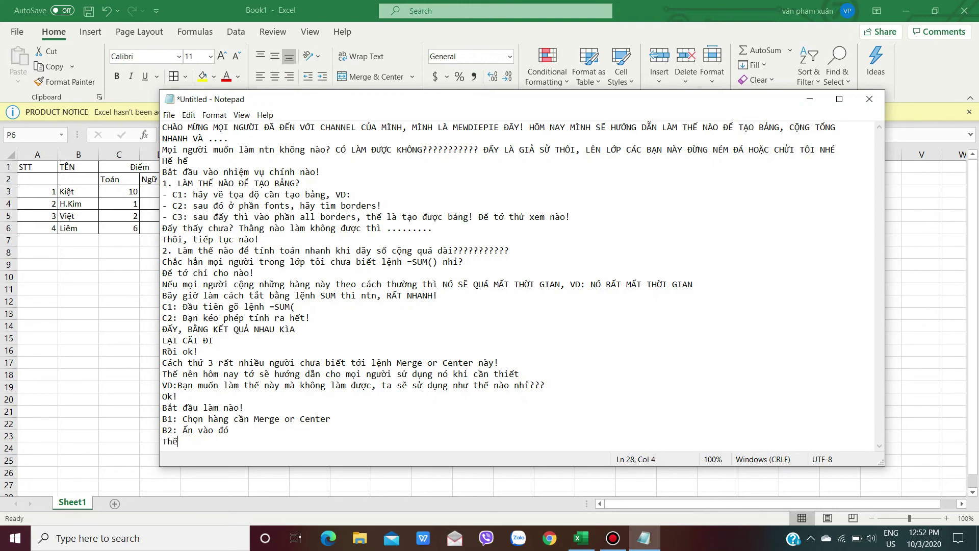
type(" là xong")
key("Return")
type("C")
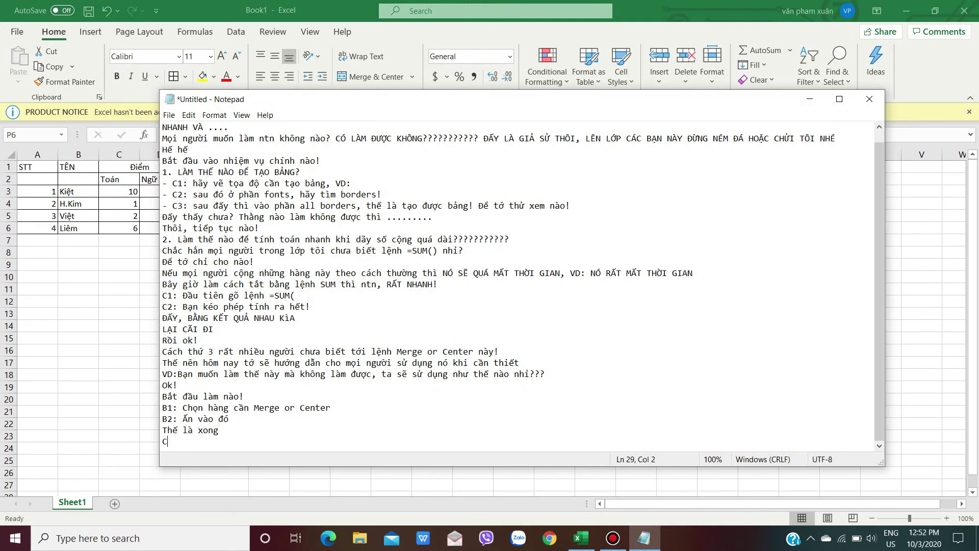
key("BackSpace")
type("VD")
left_click(810, 98)
Give the block P5:S13 all borders
left_click(678, 227)
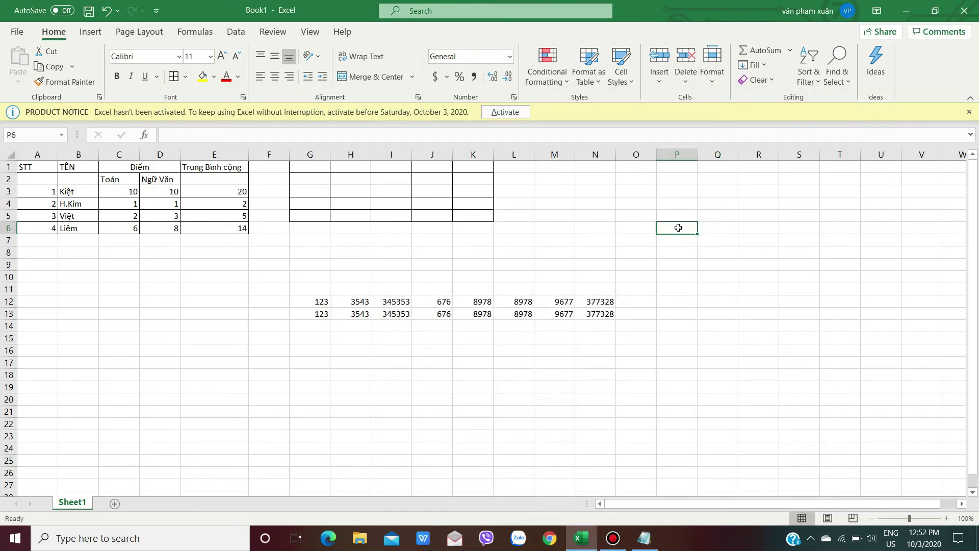
left_click_drag(682, 215, 809, 217)
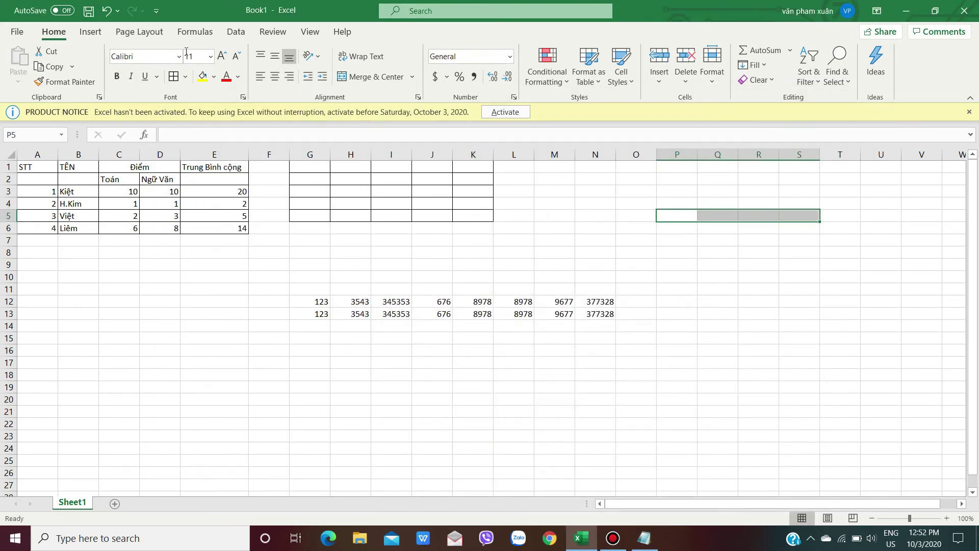
left_click(728, 257)
mouse_move(684, 216)
left_mouse_down()
mouse_move(844, 272)
mouse_move(793, 311)
left_mouse_up()
left_click(174, 76)
Merge the top row P5:S5 into one centred cell with Merge & Center
left_click_drag(685, 214, 793, 216)
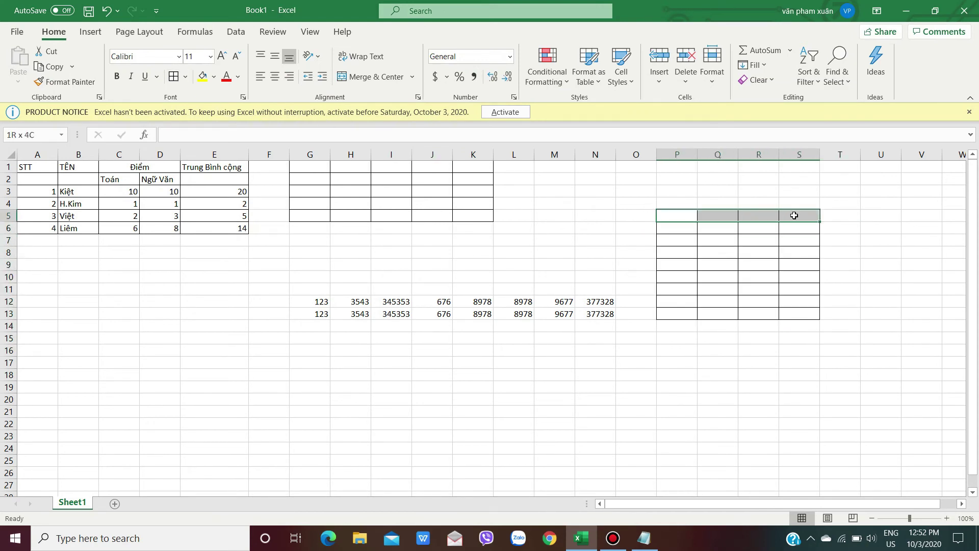
left_click(375, 77)
left_click(875, 440)
left_click(724, 228)
left_click(644, 538)
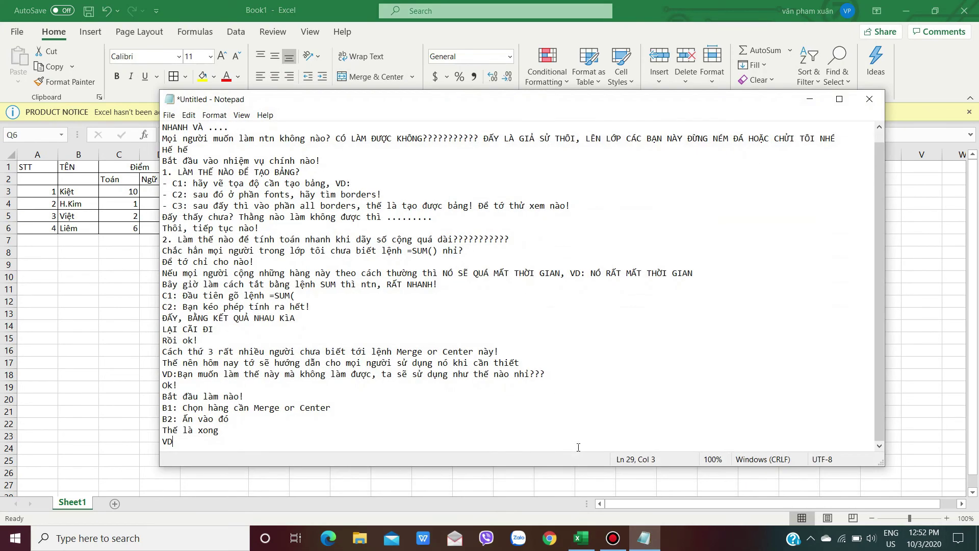
Add a line saying that was today's video content, then ask for a like, share and subscribe
type(":")
key("Return")
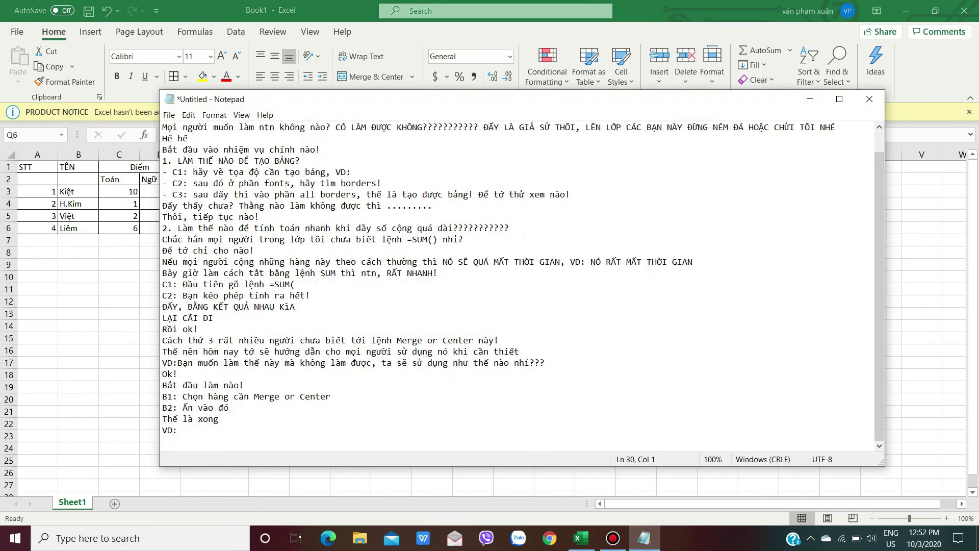
type("ĐÓ LÀ NỘI DUNG CỦA VIDEO HÔM NAY TO ĐÃ LÀM")
key("Return")
type("NẾU ")
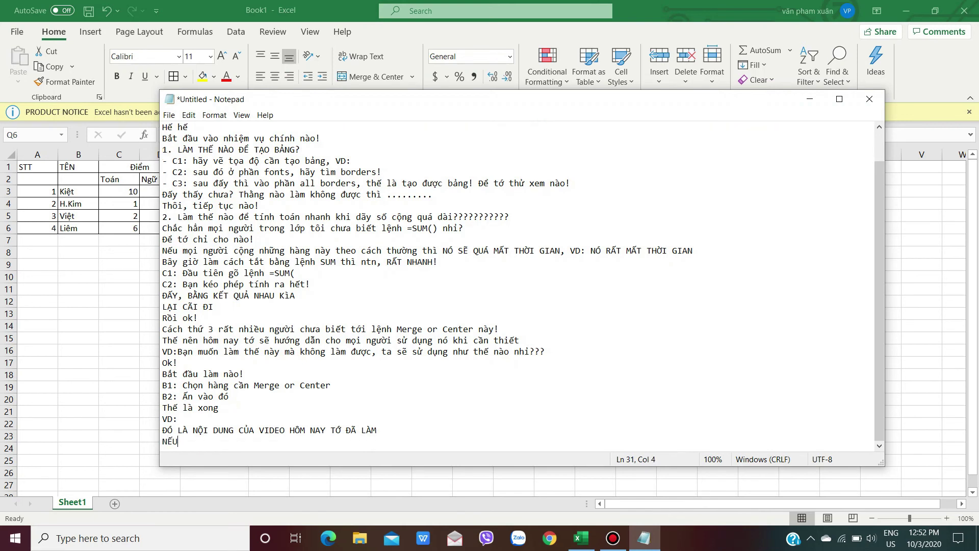
type("VIDEO NÀY QUÁ XÀM THÌ HÃY CHO 1 LIEK=")
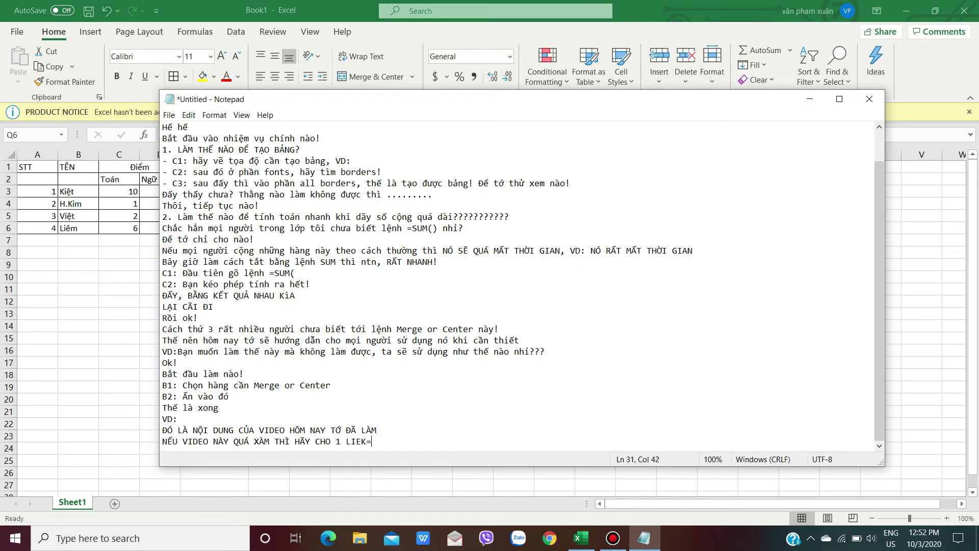
key("BackSpace")
key("BackSpace")
key("BackSpace")
key("BackSpace")
type("KE,")
type("SHARE VÀ S")
type("UBSCRIBE")
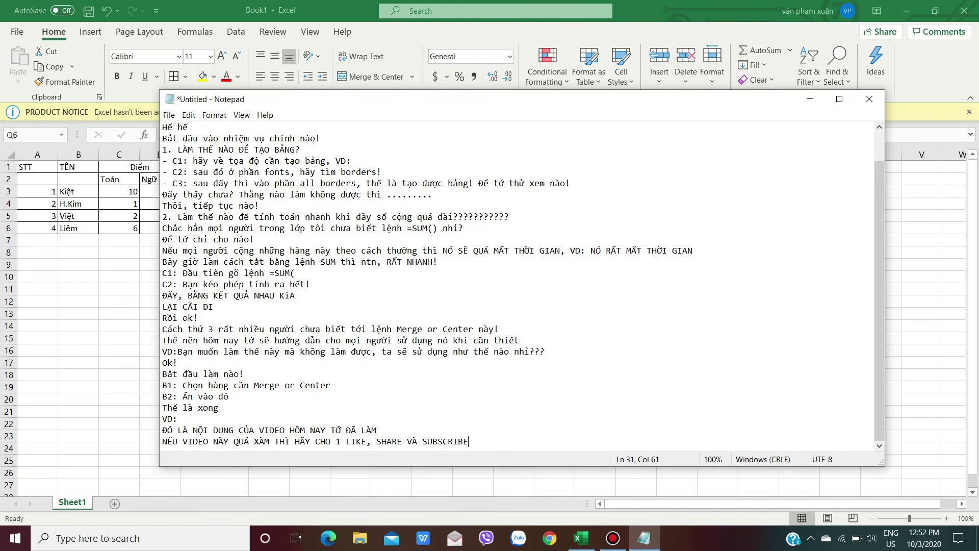
type("HSA")
type("s")
Start a new closing line beginning 'Chết mịa rồi'
key("Return")
type("Chết mịa rồi, thế t")
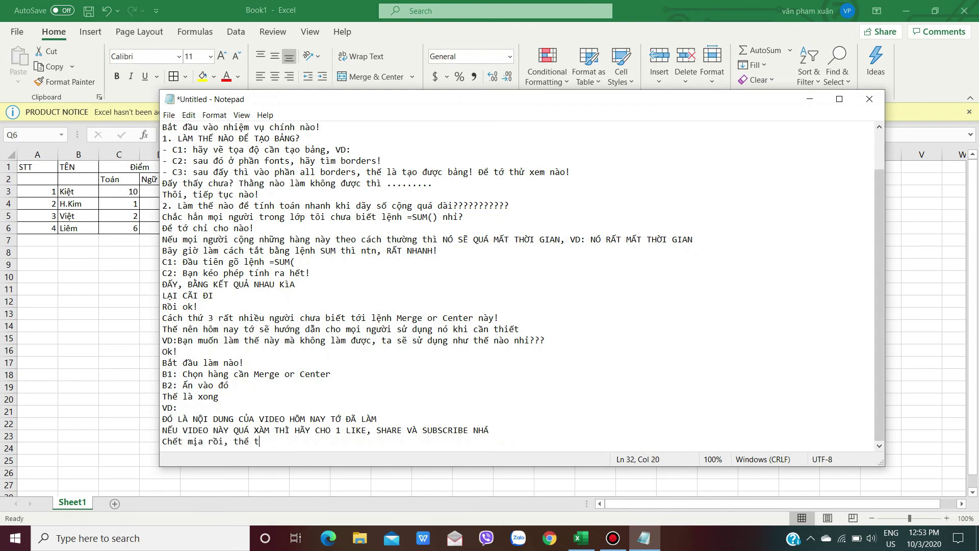
type("ào lên lớp cu")
key("BackSpace")
type("ũng bị ăn")
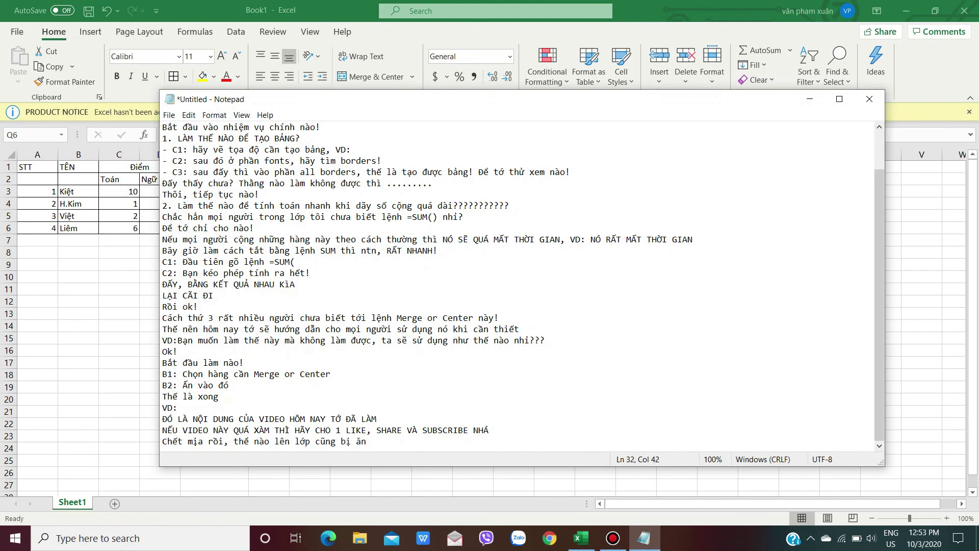
type("hoa")
type("ăn Đ")
type("ầu B")
type("***")
Add the remark 'Chán thểnhờà nhầm' and the goodbye line 'BYE BYE mọi người nha' on new lines
key("Return")
type("Chán thể")
type("ế nhờ")
type("à ")
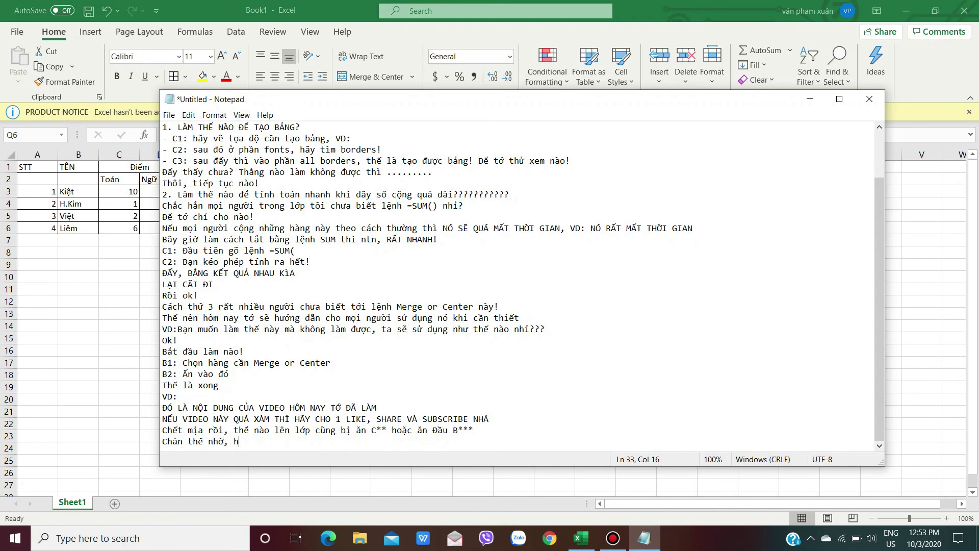
type("nhầm")
key("Return")
type("BYE BYE mọi n")
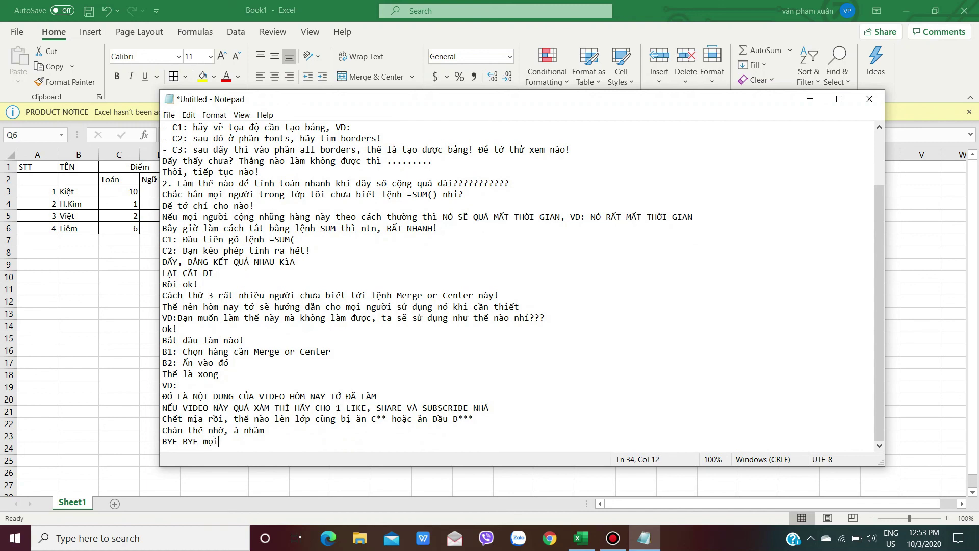
type("gười ")
type("nha")
Add the 'THANKS For Watchingggg…' sign-off line and leave an empty line after it
key("Return")
type("HANKSFor Ưa")
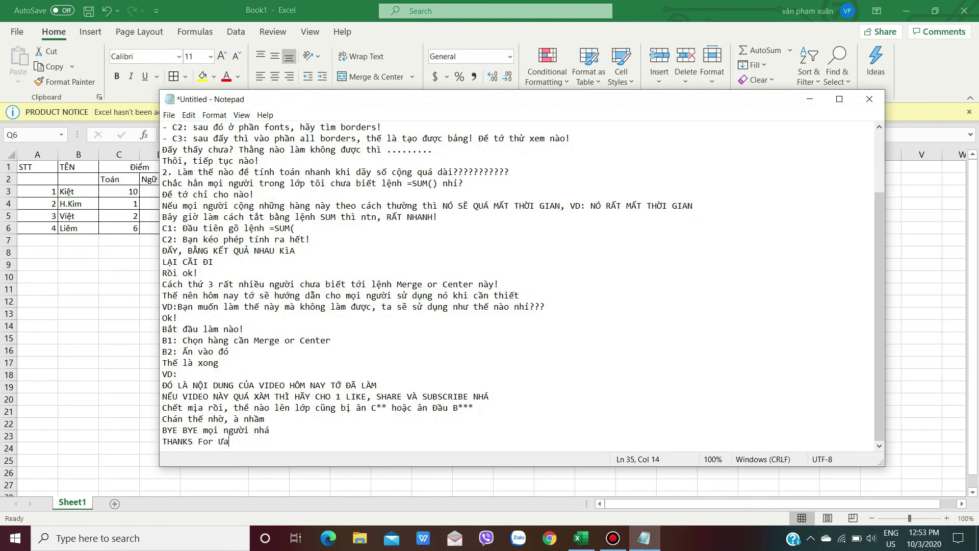
type("ching")
type("gggggggggggggggggg")
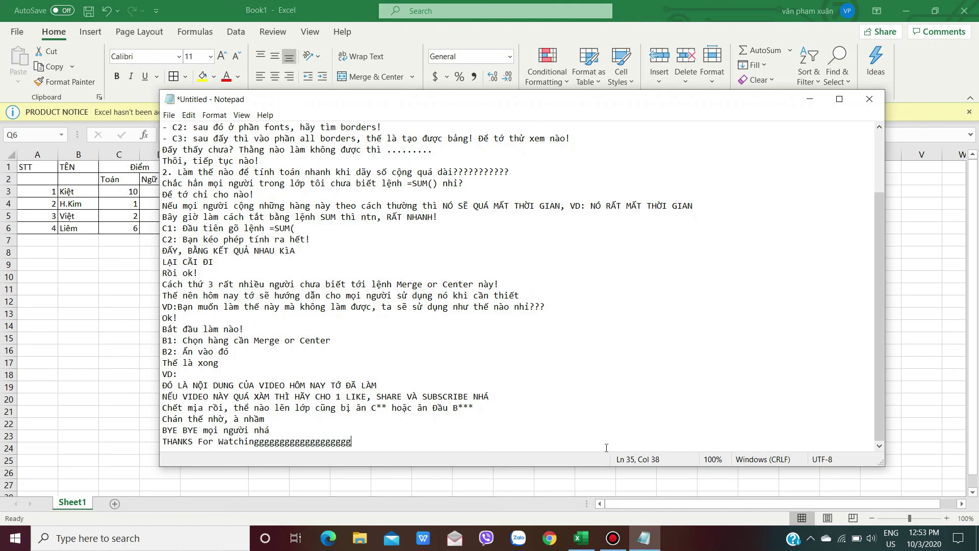
type("gggggggggggggggggggggggggggggggggggggggggggggggggggggggggggggggggggggggg")
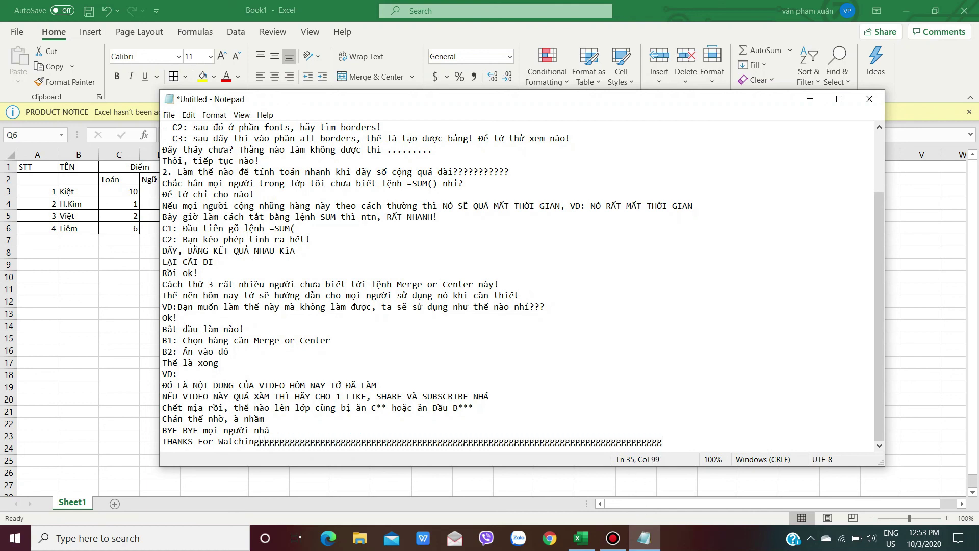
key("Return")
type("ok!")
key("BackSpace")
key("BackSpace")
key("BackSpace")
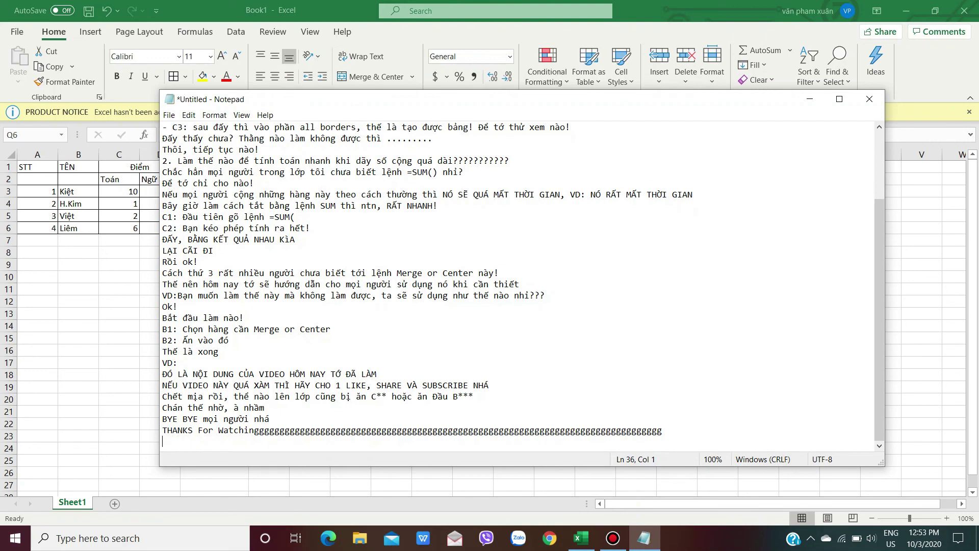